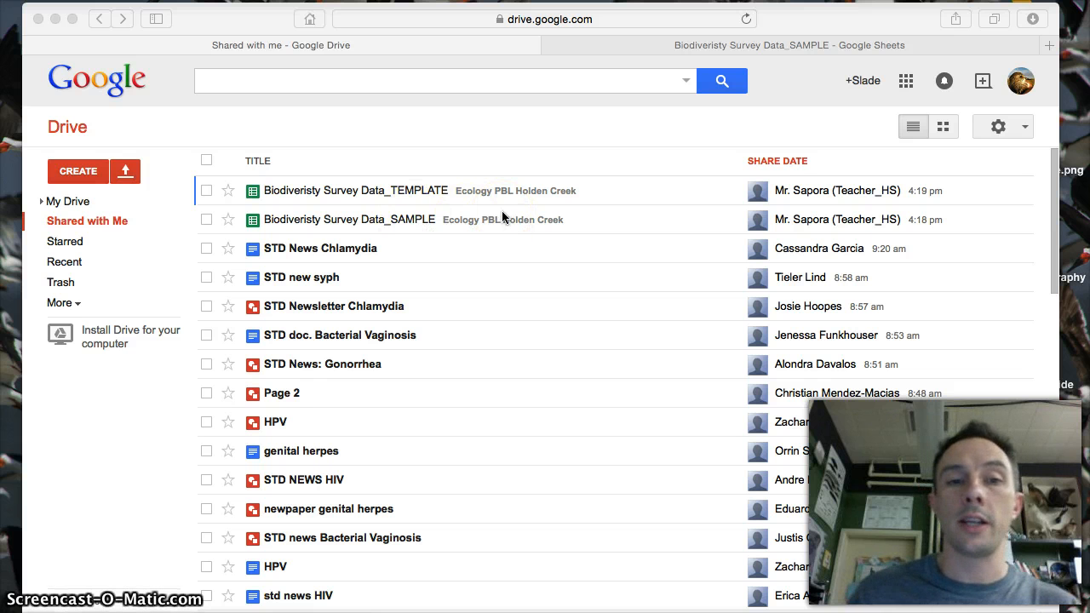
# - Open the Biodiveristy Survey Data_SAMPLE spreadsheet from the shared files, keeping only one copy of it open
pyautogui.click(906, 83)
pyautogui.click(905, 82)
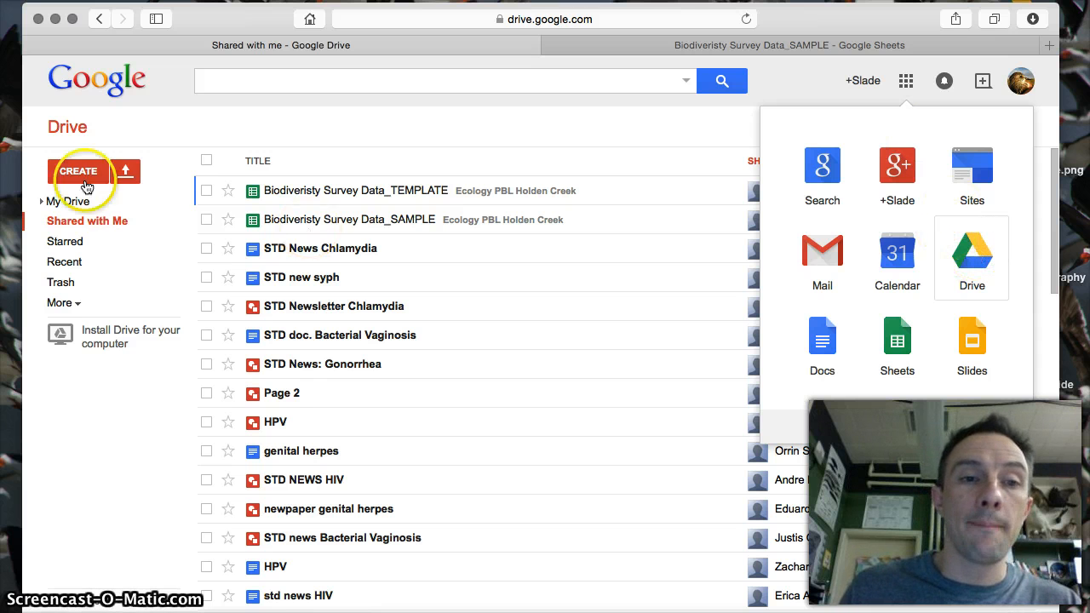
pyautogui.click(152, 430)
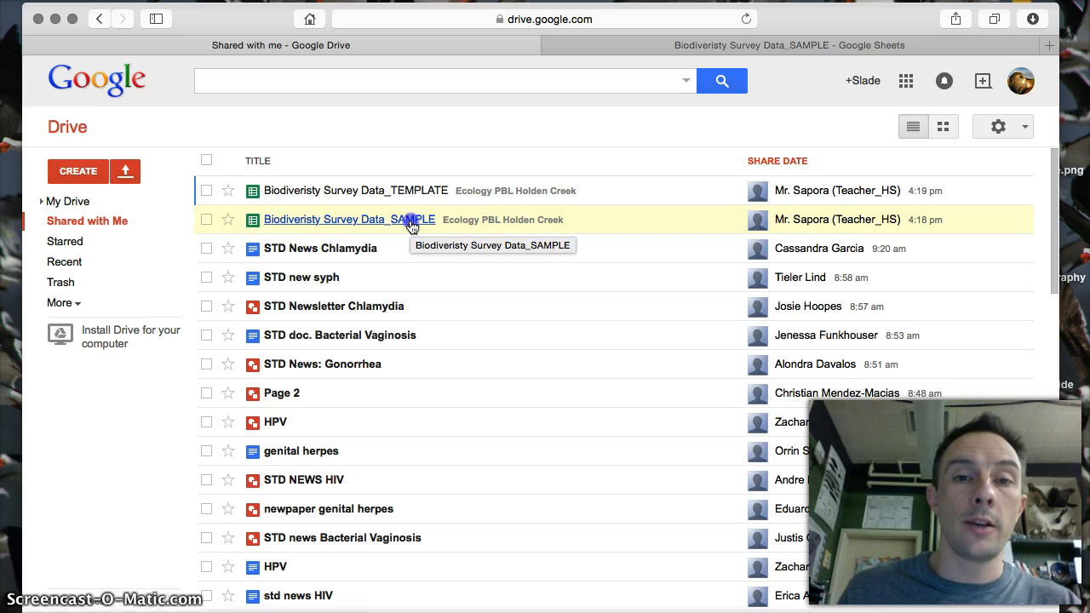
pyautogui.click(647, 37)
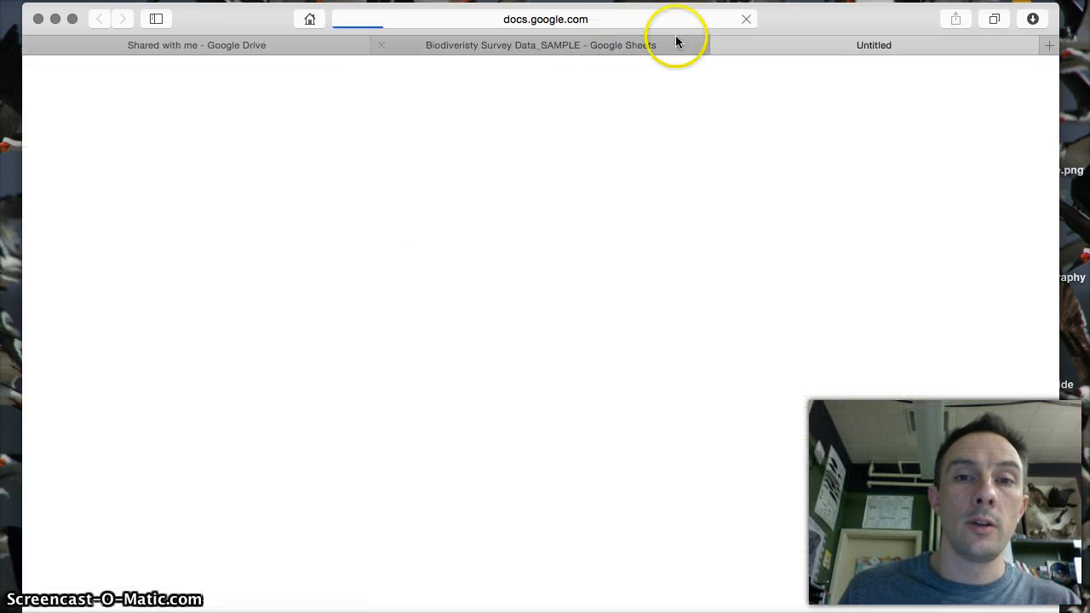
pyautogui.click(380, 47)
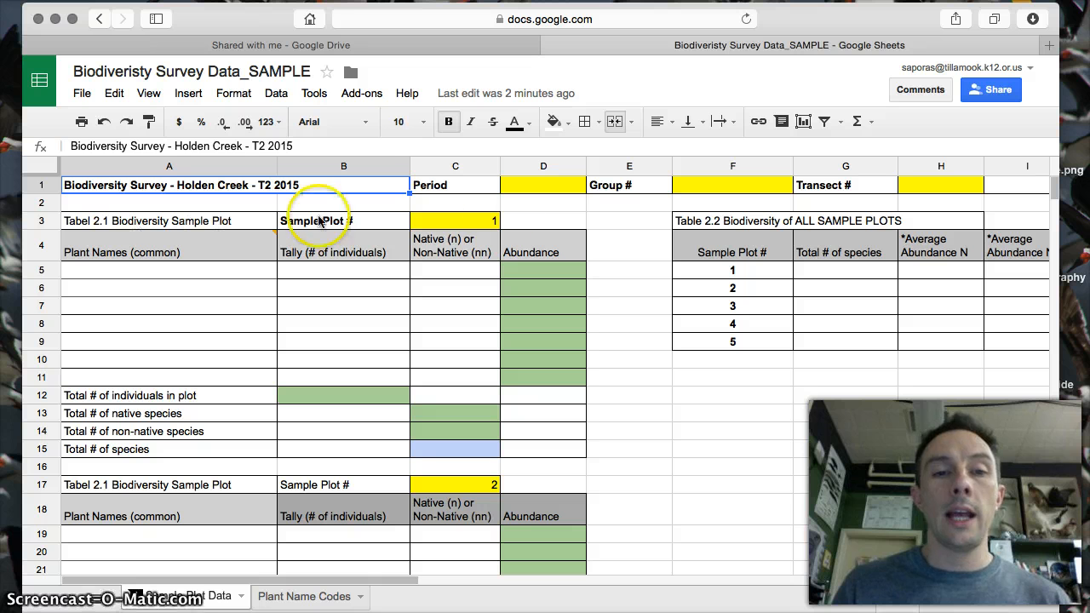
# - Examine the sample plot number cells and the plant name rows of the first sample plot table
pyautogui.click(475, 220)
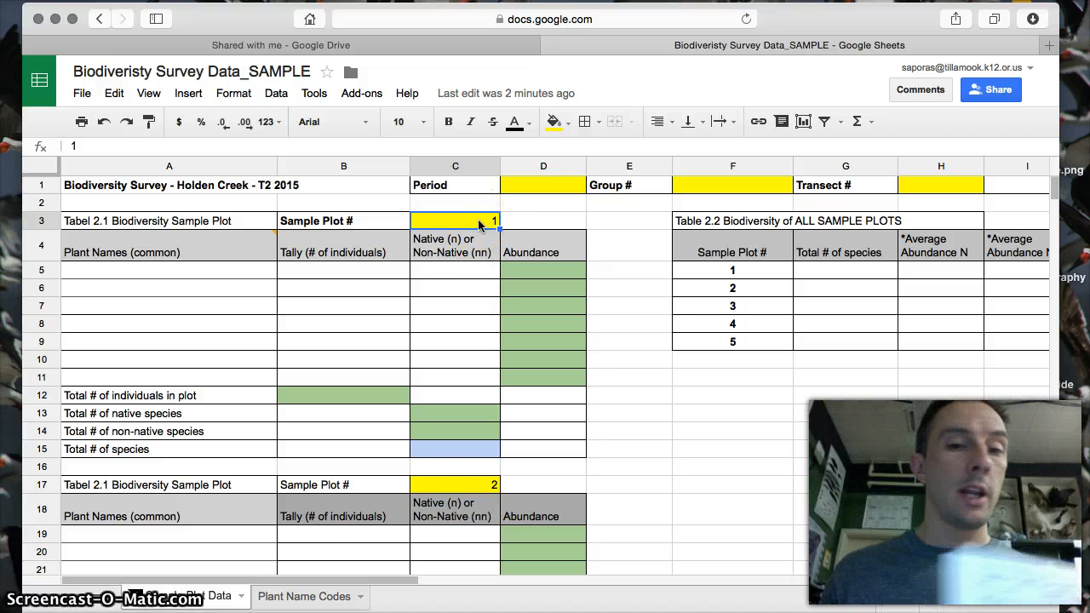
pyautogui.click(481, 487)
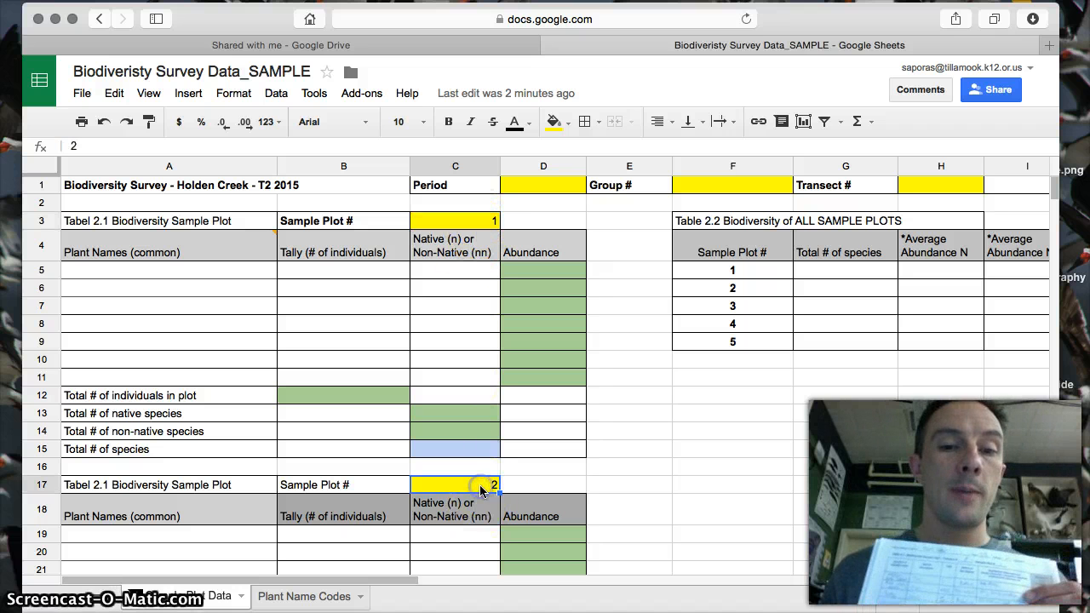
pyautogui.click(483, 221)
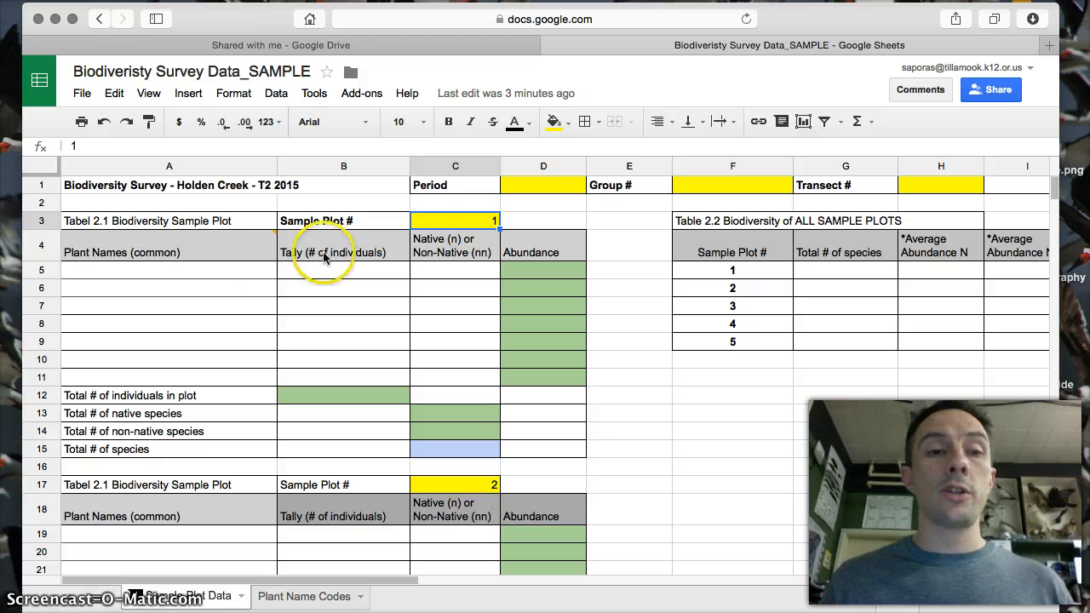
pyautogui.click(214, 272)
pyautogui.click(219, 288)
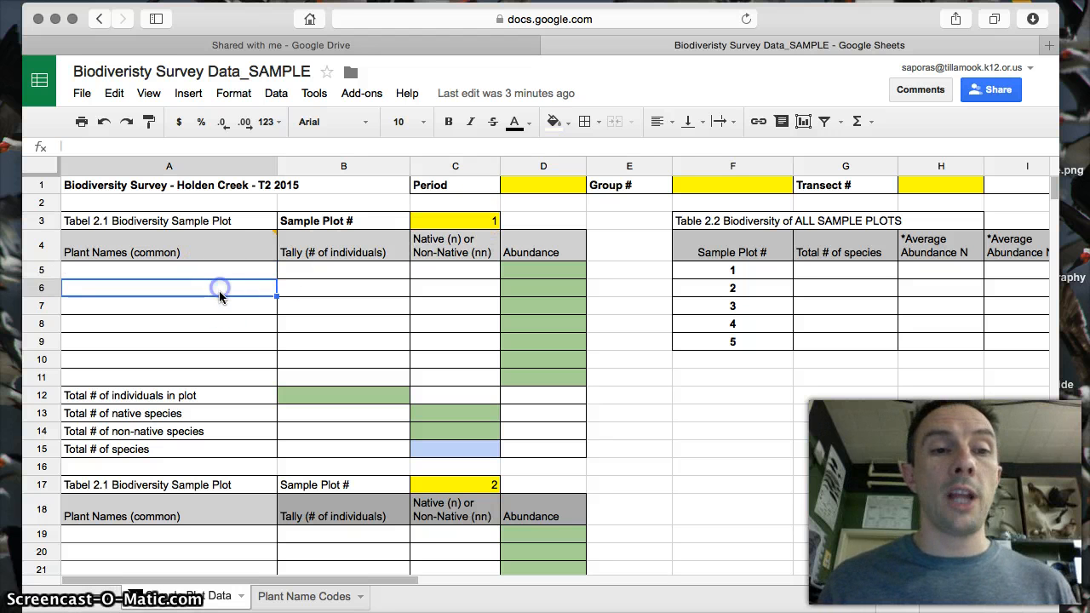
pyautogui.click(224, 309)
pyautogui.click(219, 272)
pyautogui.click(219, 290)
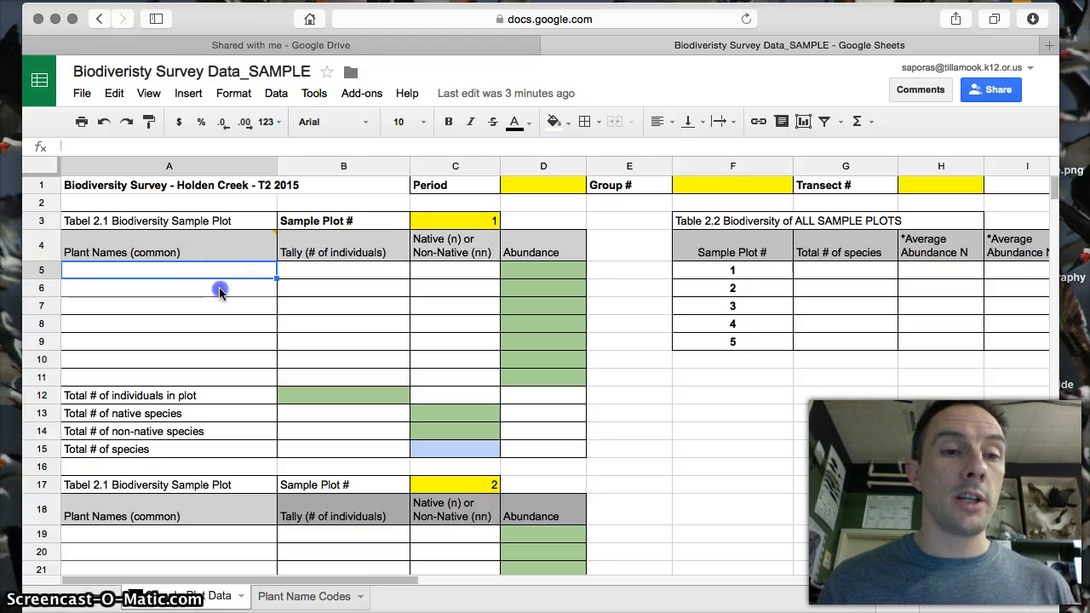
pyautogui.click(224, 304)
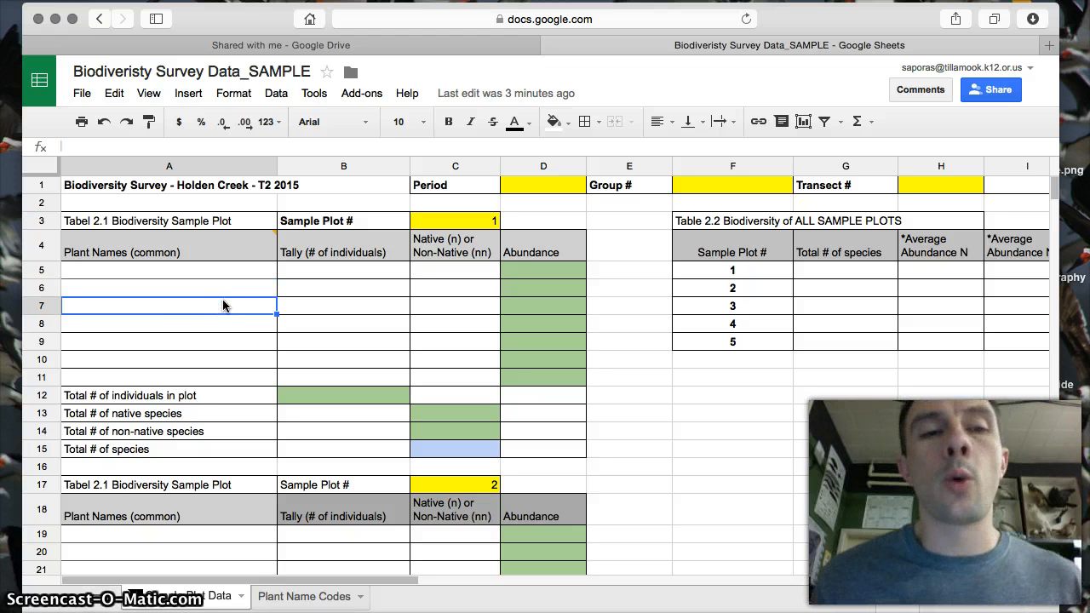
pyautogui.click(223, 272)
pyautogui.click(223, 286)
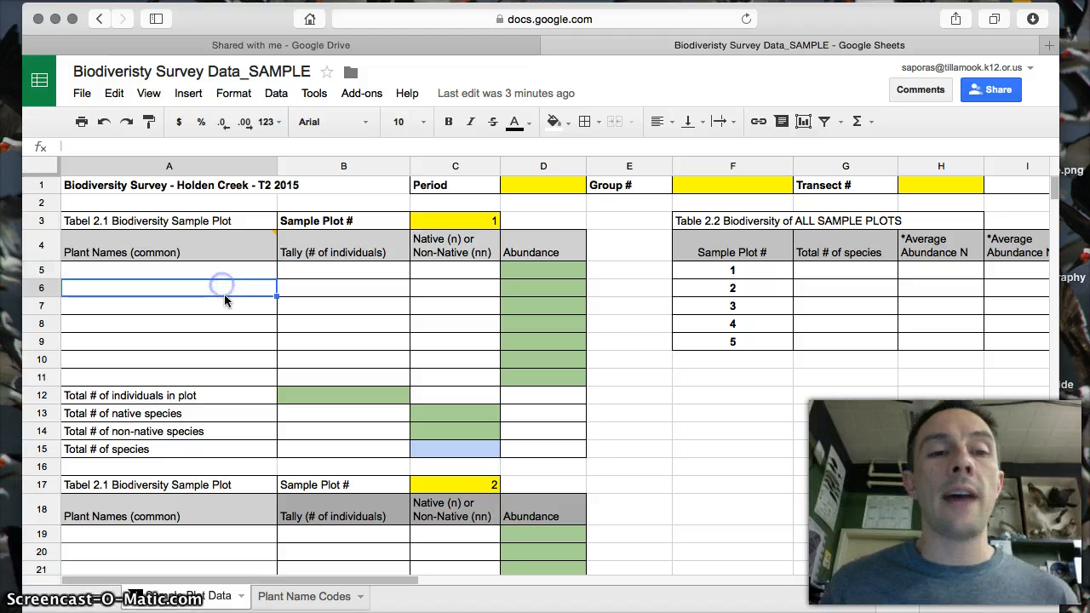
pyautogui.click(225, 304)
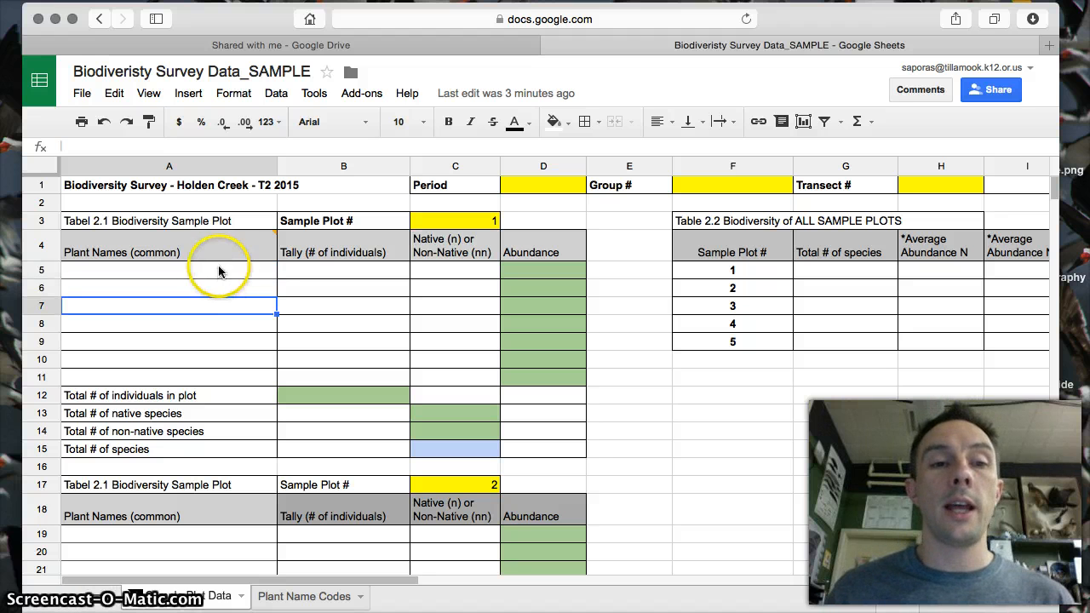
pyautogui.click(219, 271)
pyautogui.click(221, 288)
pyautogui.click(225, 304)
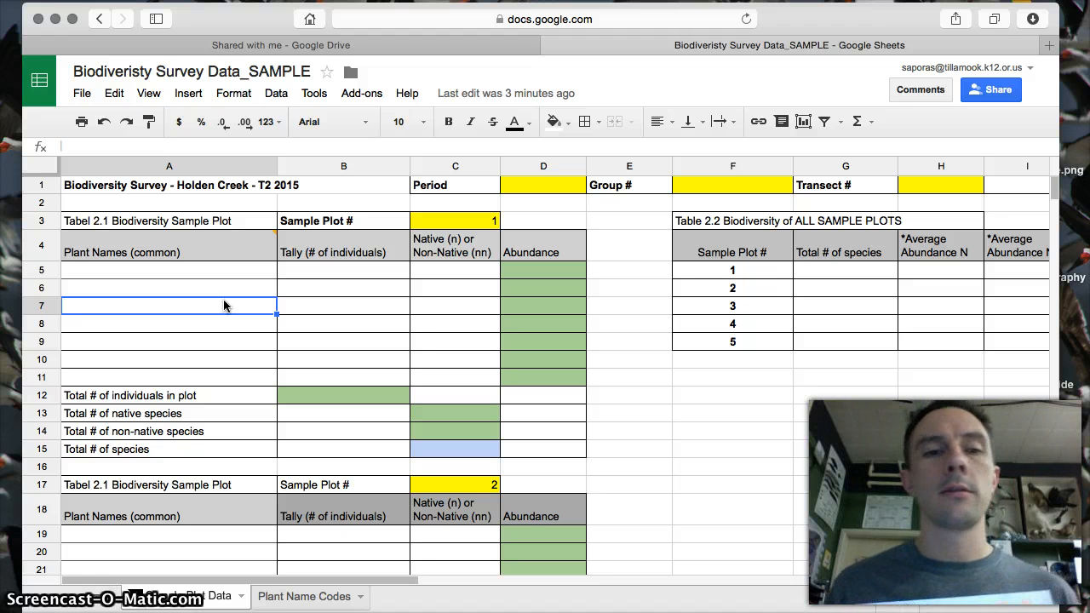
pyautogui.click(226, 433)
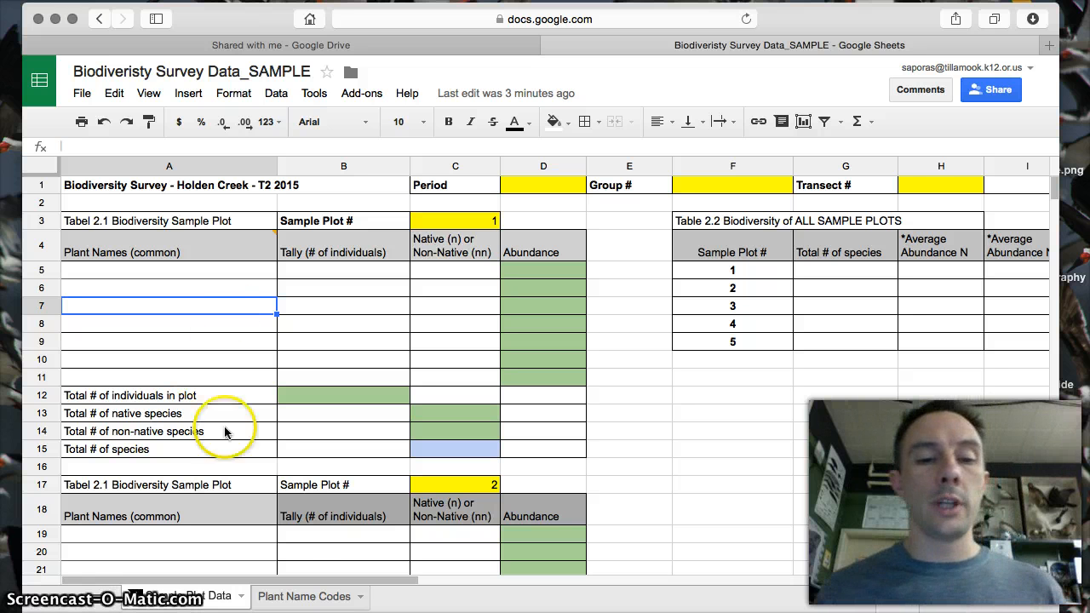
# - Open the Plant Name Codes sheet and select the Himalayan Blackberry common name
pyautogui.click(304, 598)
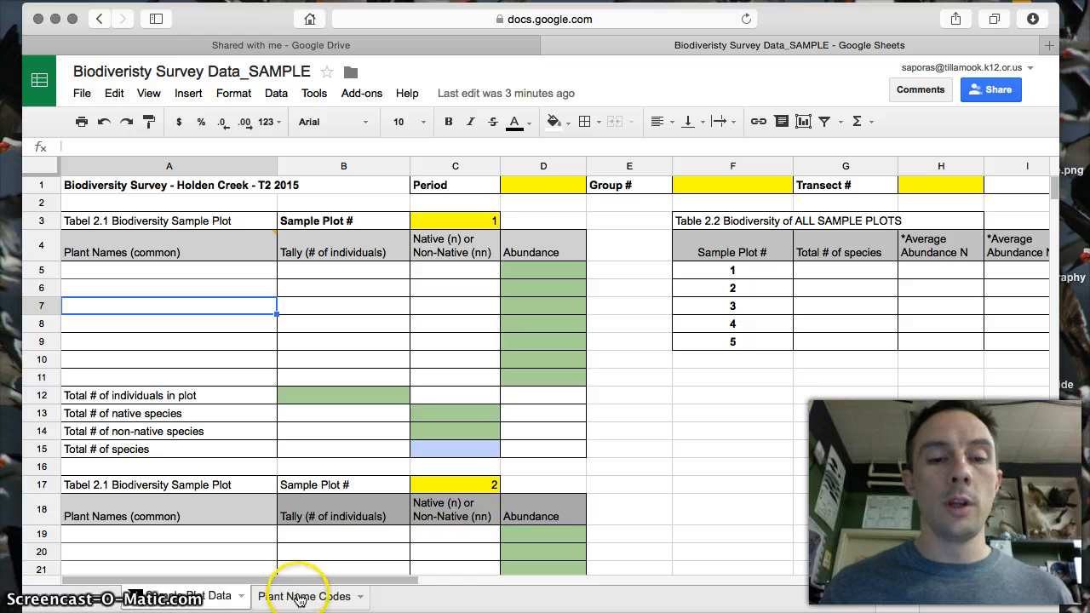
pyautogui.click(300, 600)
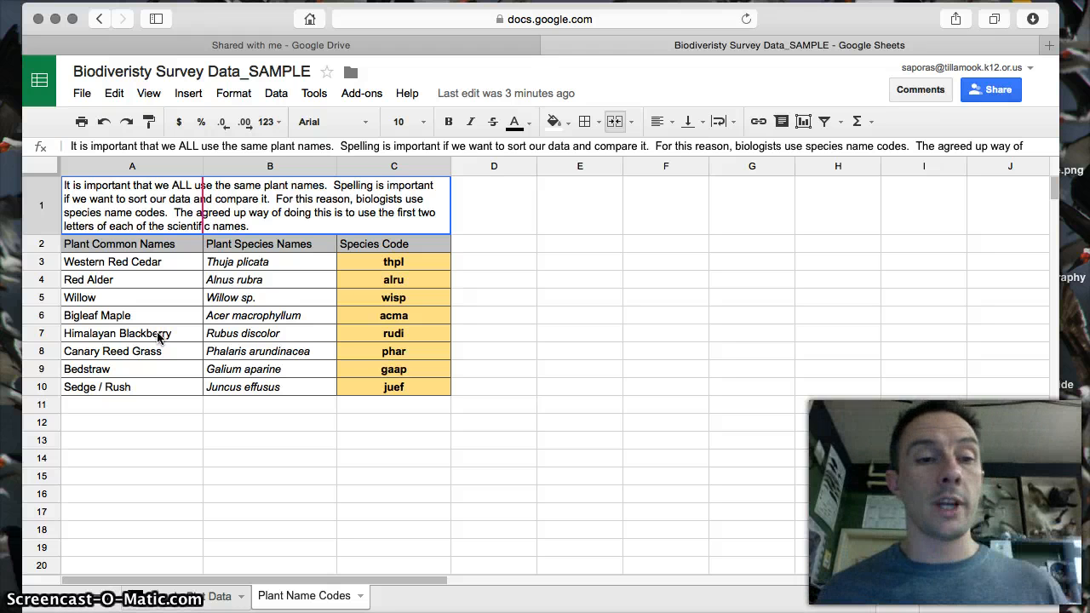
pyautogui.click(157, 335)
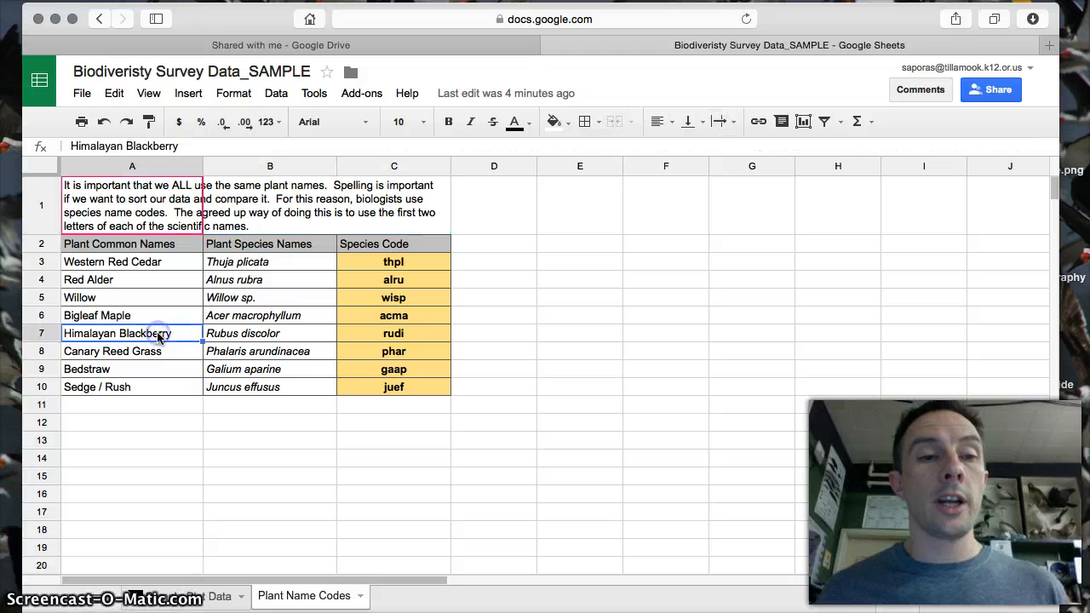
pyautogui.click(117, 93)
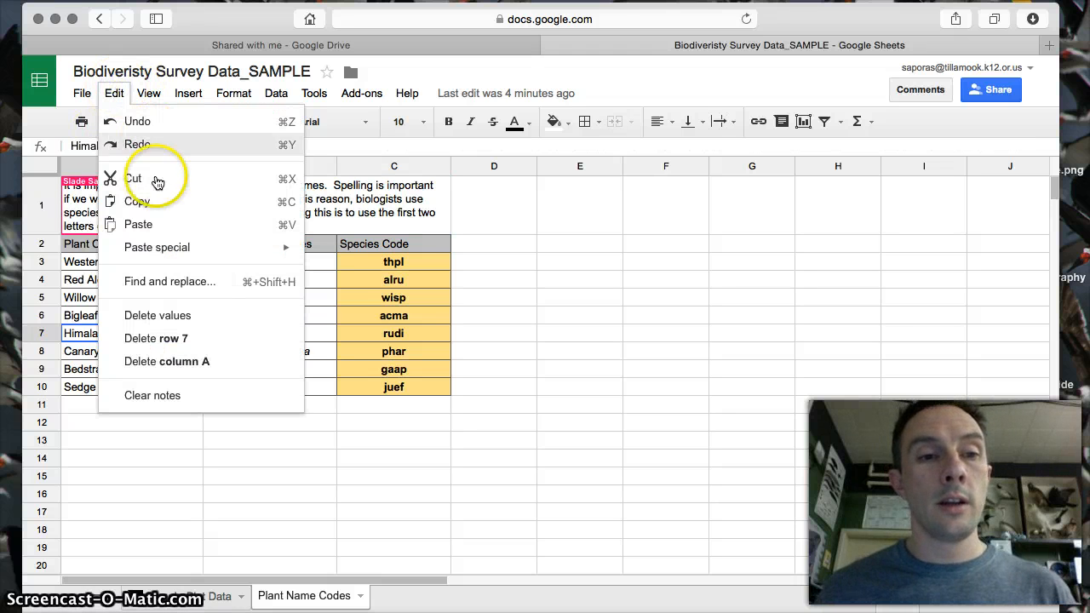
pyautogui.click(160, 206)
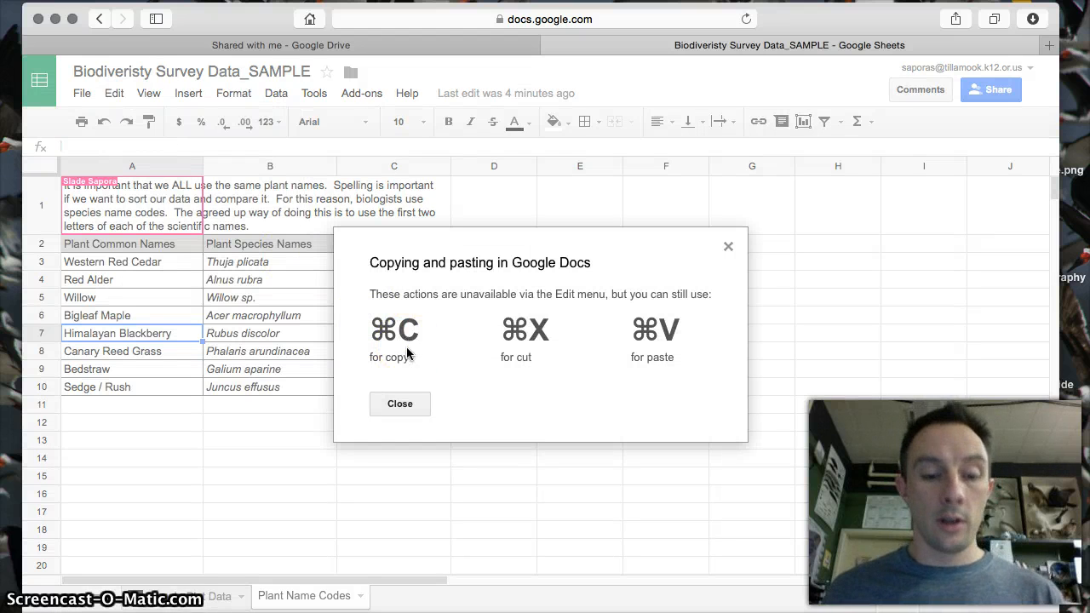
pyautogui.click(407, 405)
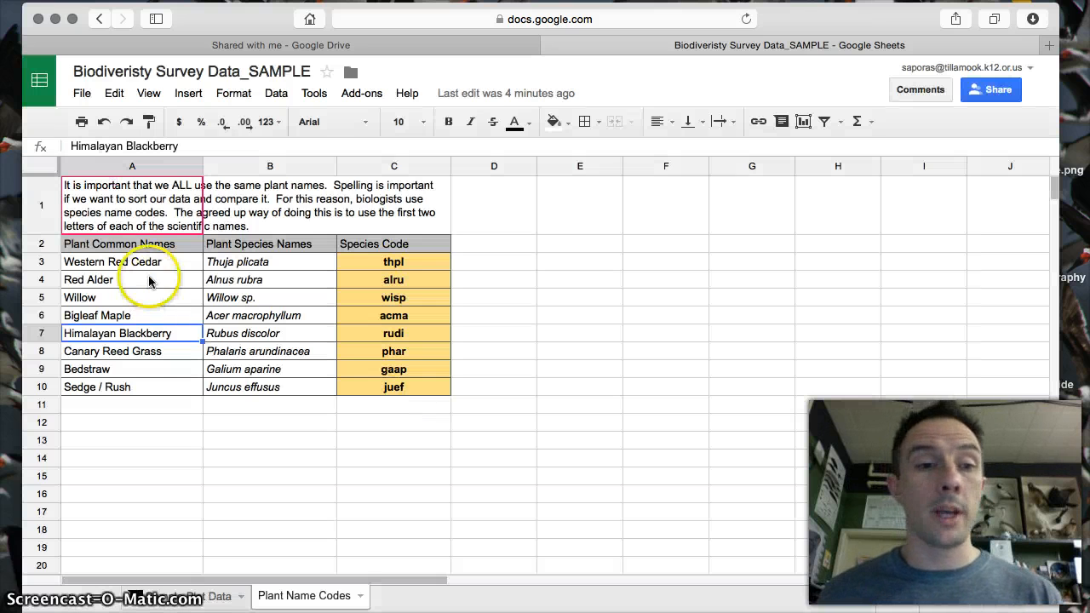
# - Copy the common name Himalayan Blackberry into cell A5, the first plant row of sample plot 1 on the Sample Plot Data sheet
pyautogui.click(146, 334)
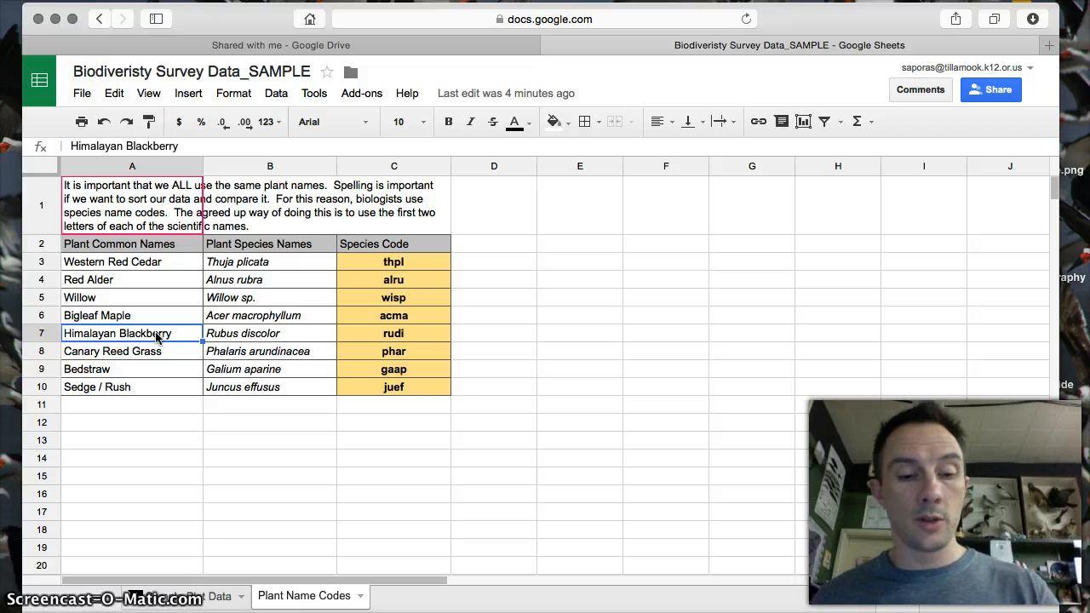
pyautogui.hotkey('ctrl', 'c')
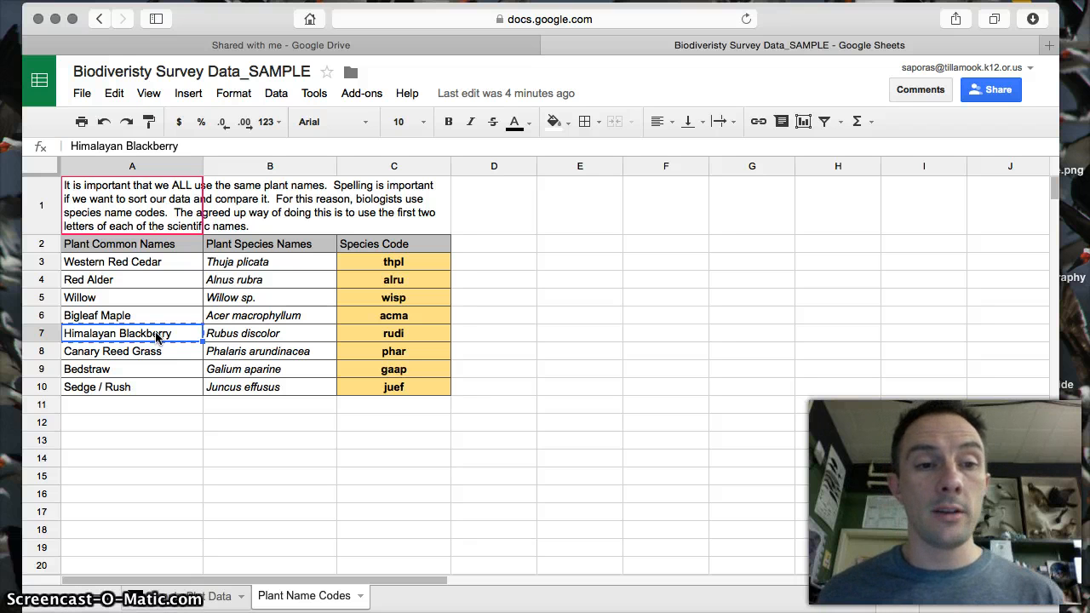
pyautogui.click(182, 596)
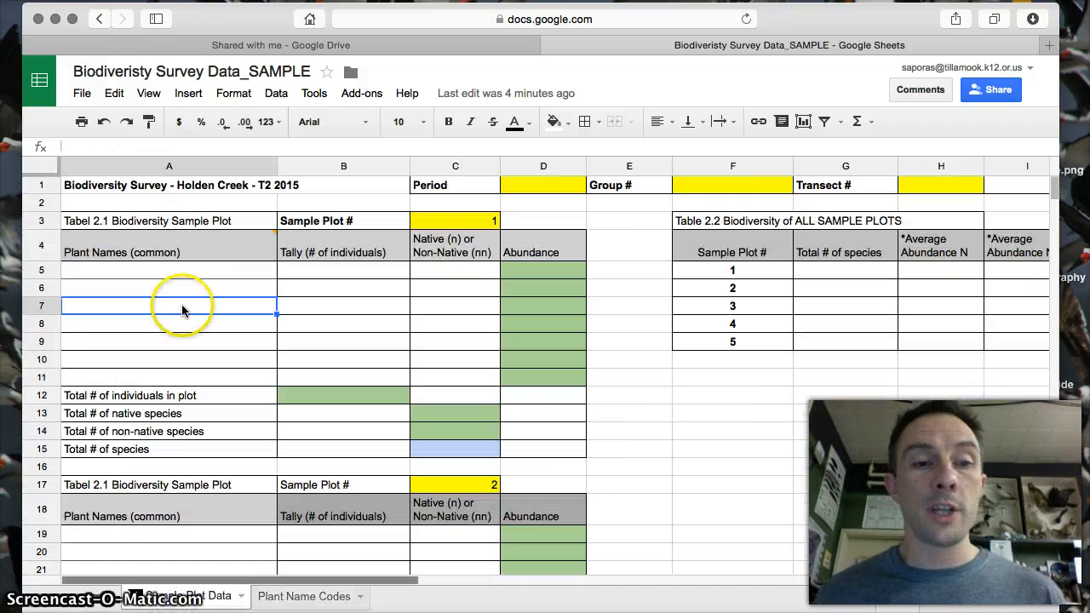
pyautogui.click(183, 271)
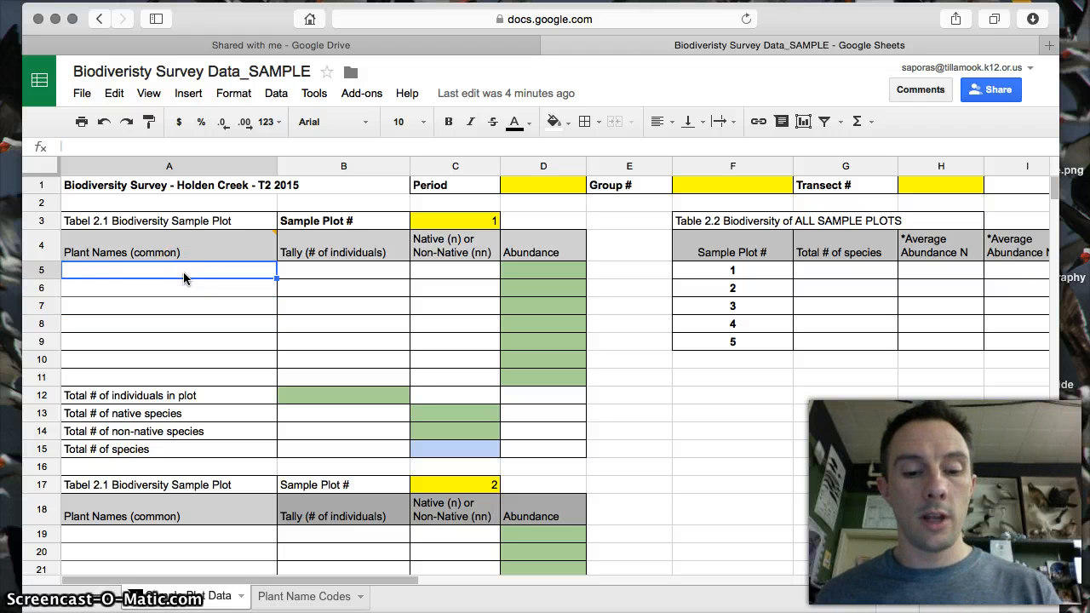
pyautogui.hotkey('ctrl', 'v')
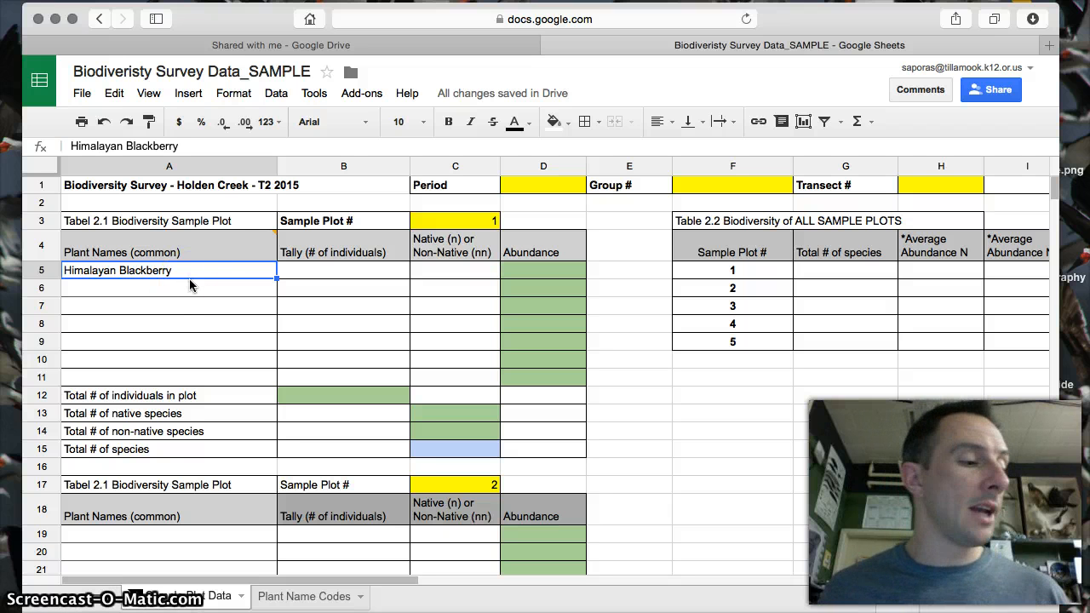
pyautogui.click(207, 299)
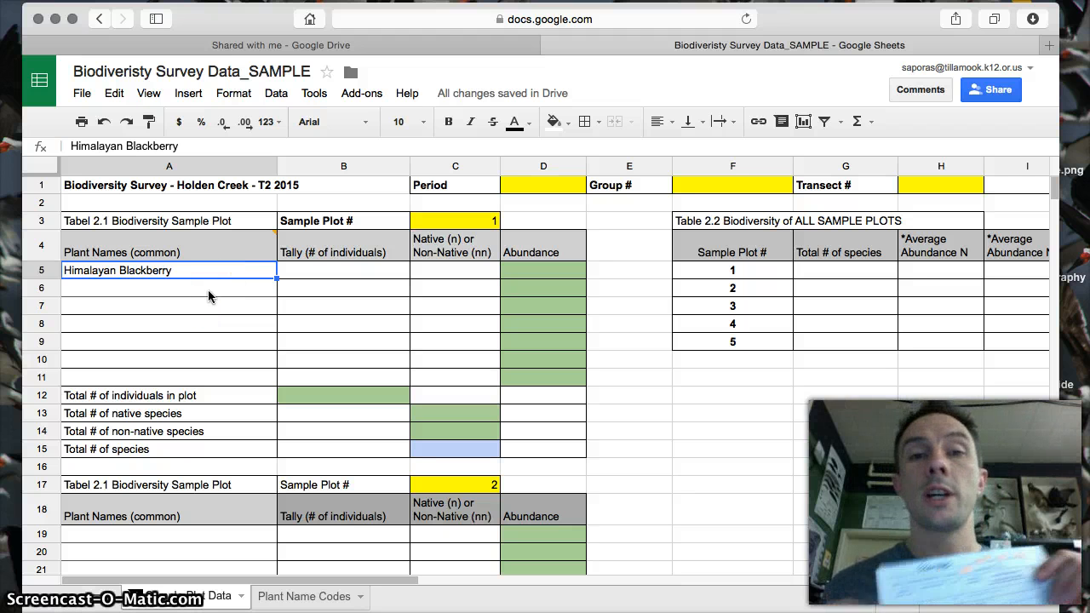
# - Copy Canary Reed Grass from the Plant Name Codes sheet into cell A6 of the Sample Plot Data sheet
pyautogui.click(306, 597)
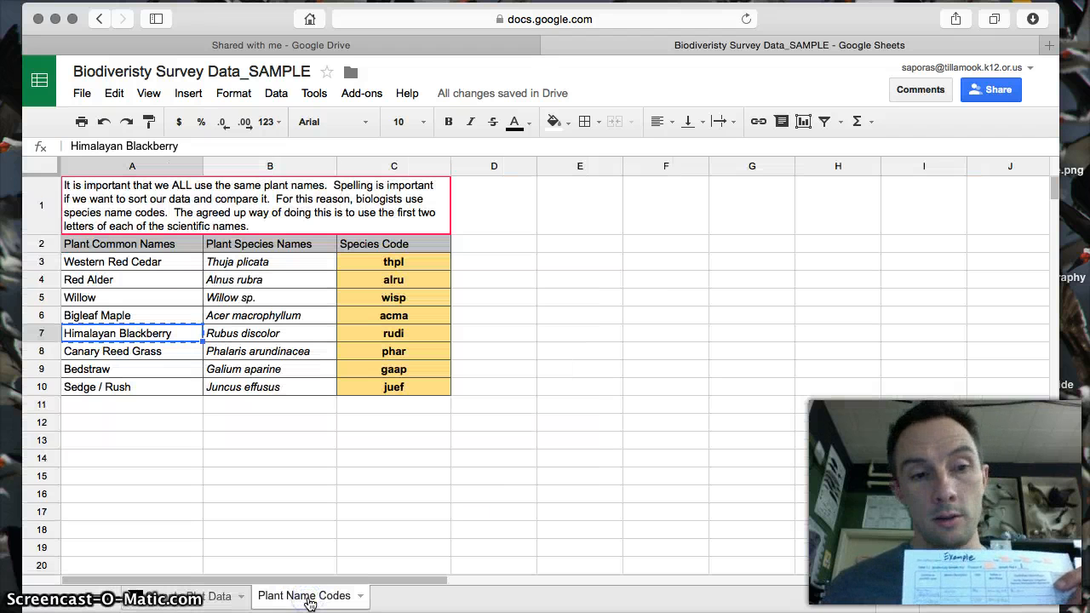
pyautogui.click(159, 353)
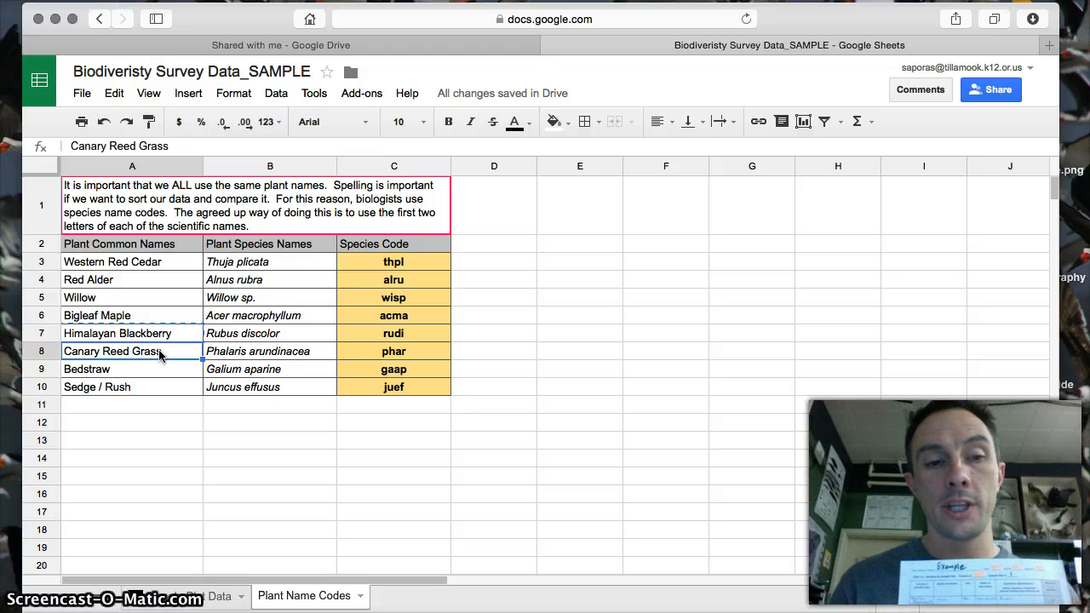
pyautogui.click(193, 598)
pyautogui.click(174, 291)
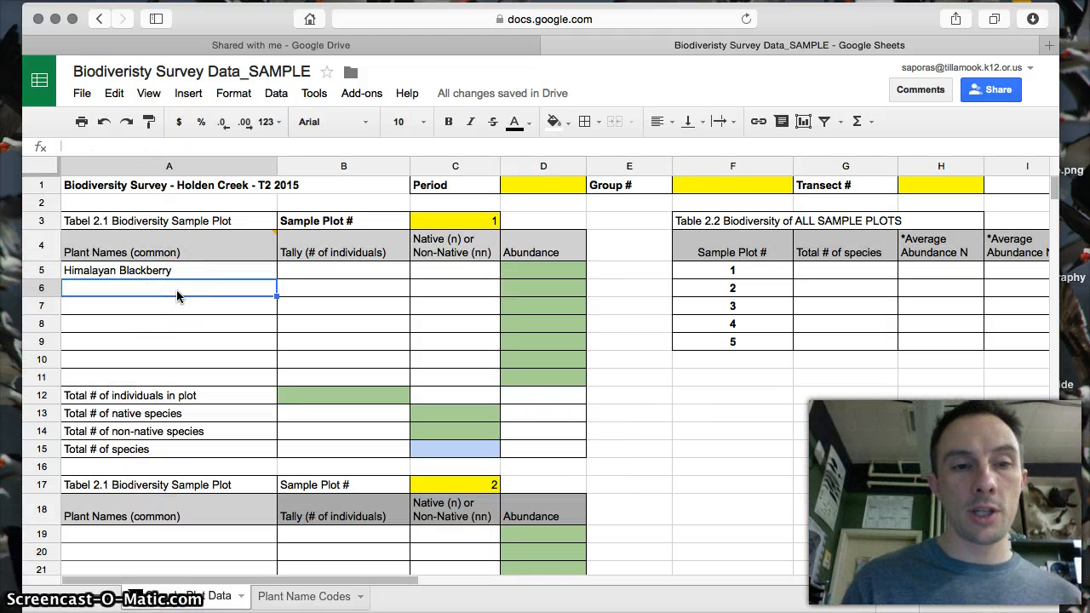
pyautogui.hotkey('ctrl', 'v')
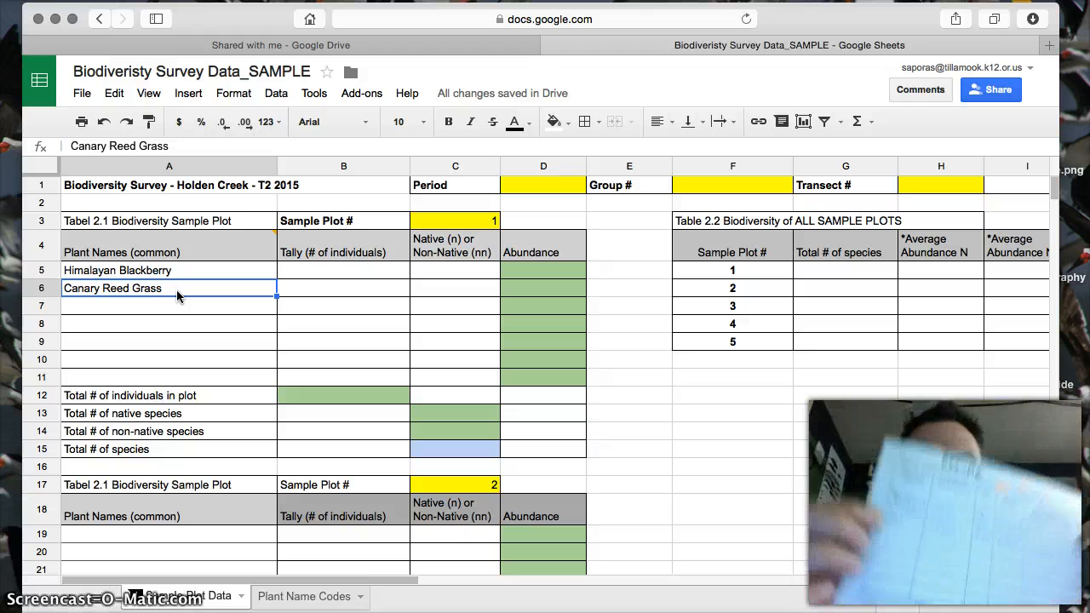
# - Copy Sedge / Rush from the Plant Name Codes sheet into cell A7 of the Sample Plot Data sheet
pyautogui.click(306, 598)
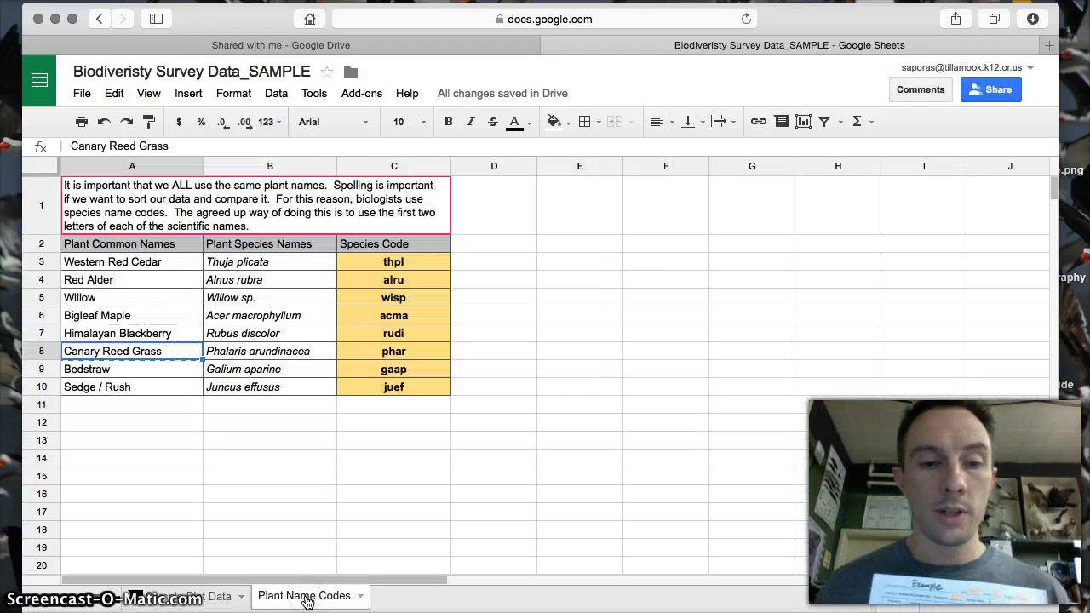
pyautogui.click(125, 388)
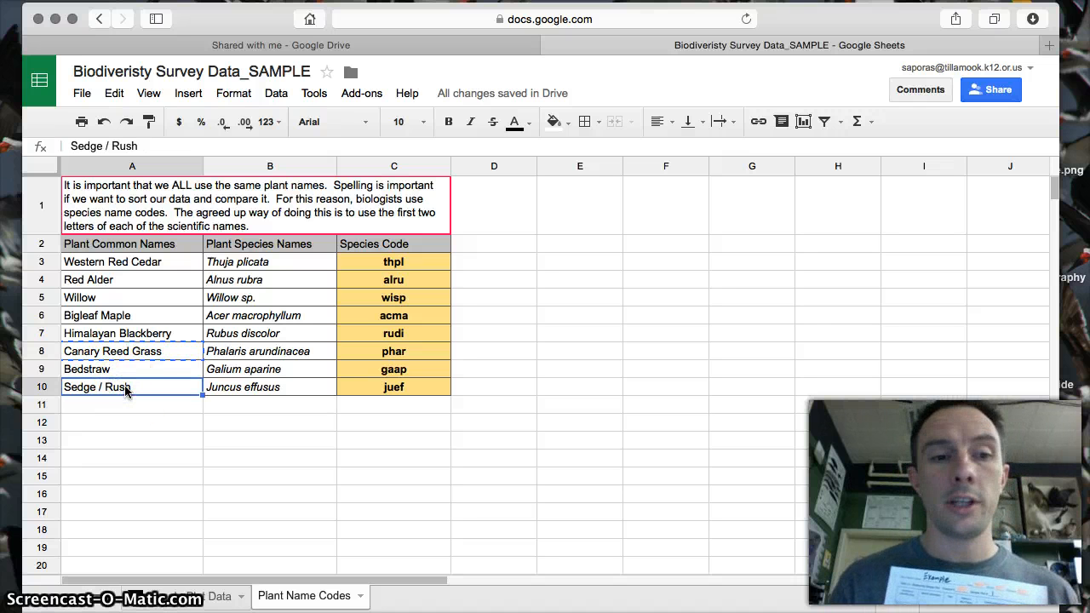
pyautogui.click(346, 45)
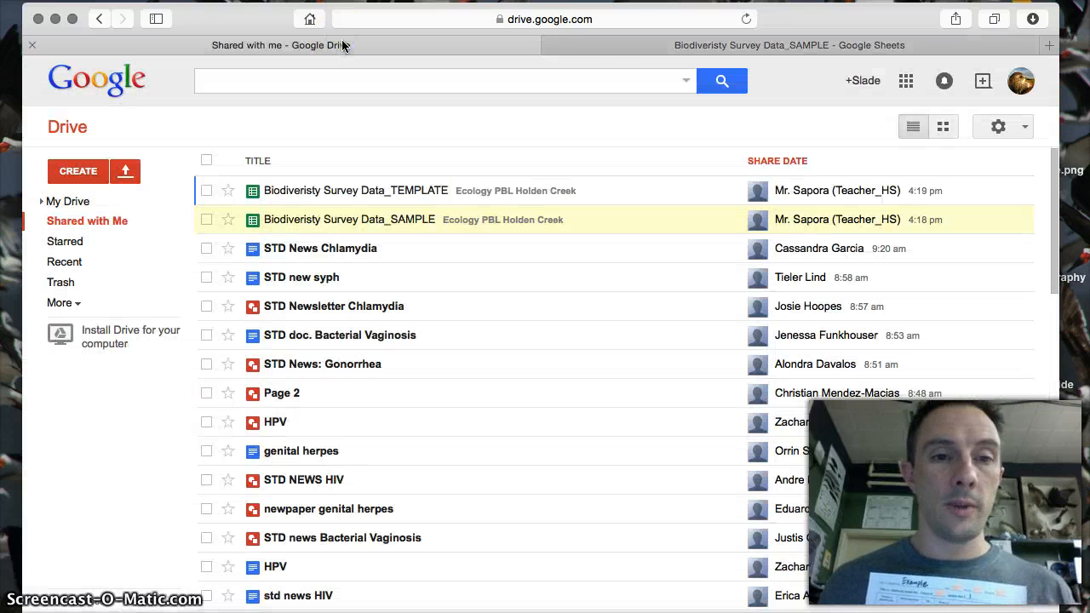
pyautogui.click(636, 41)
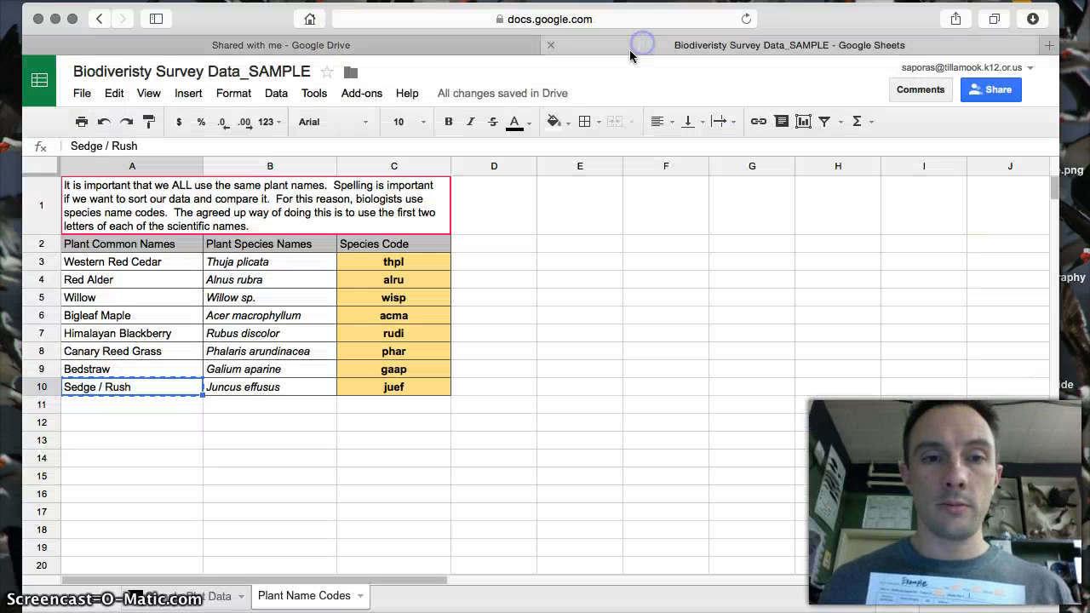
pyautogui.click(197, 596)
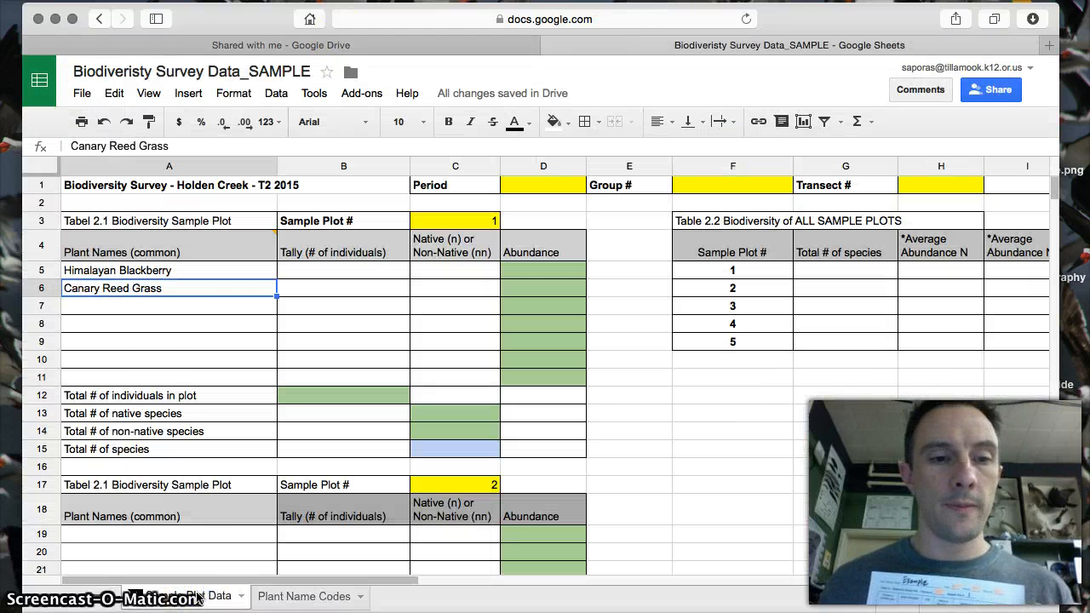
pyautogui.click(156, 305)
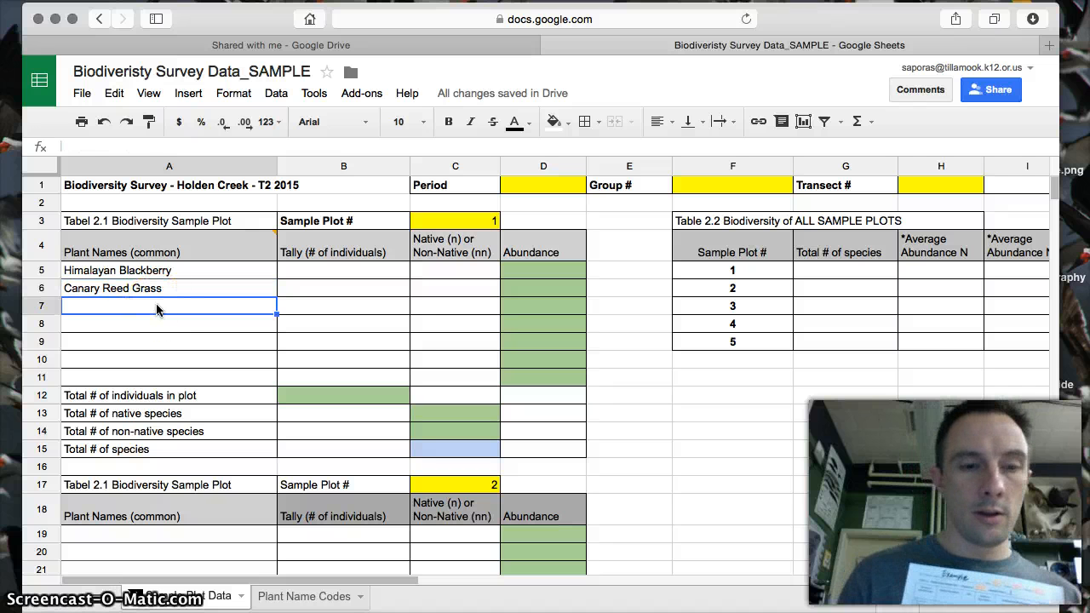
pyautogui.press('super+v')
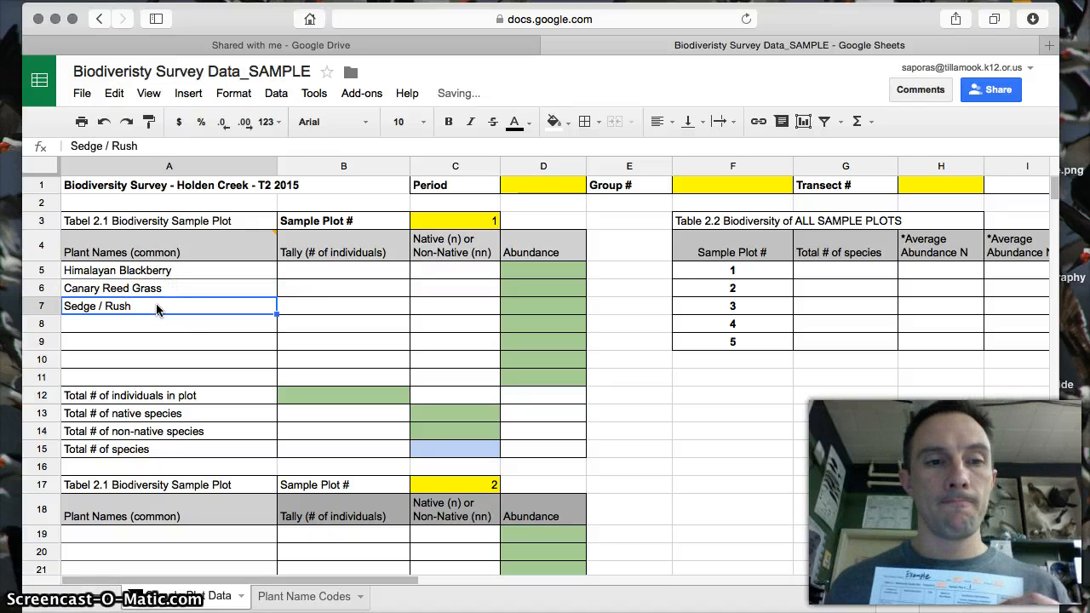
# - Check the plant names of sample plot 1 against the Plant Name Codes sheet and examine the tally cells B5 to B7
pyautogui.click(238, 319)
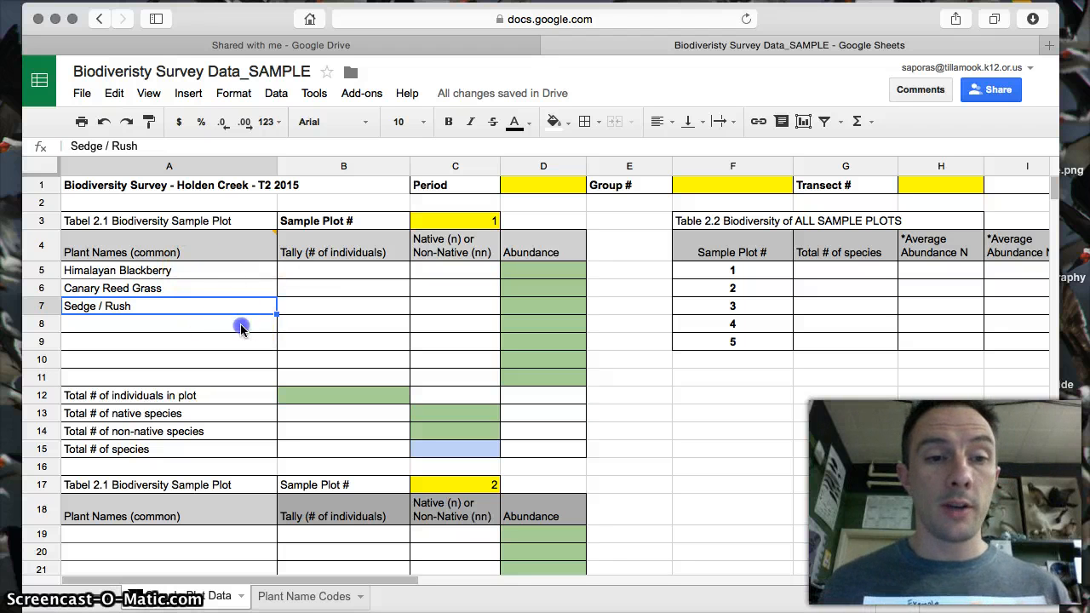
pyautogui.click(180, 270)
pyautogui.click(180, 286)
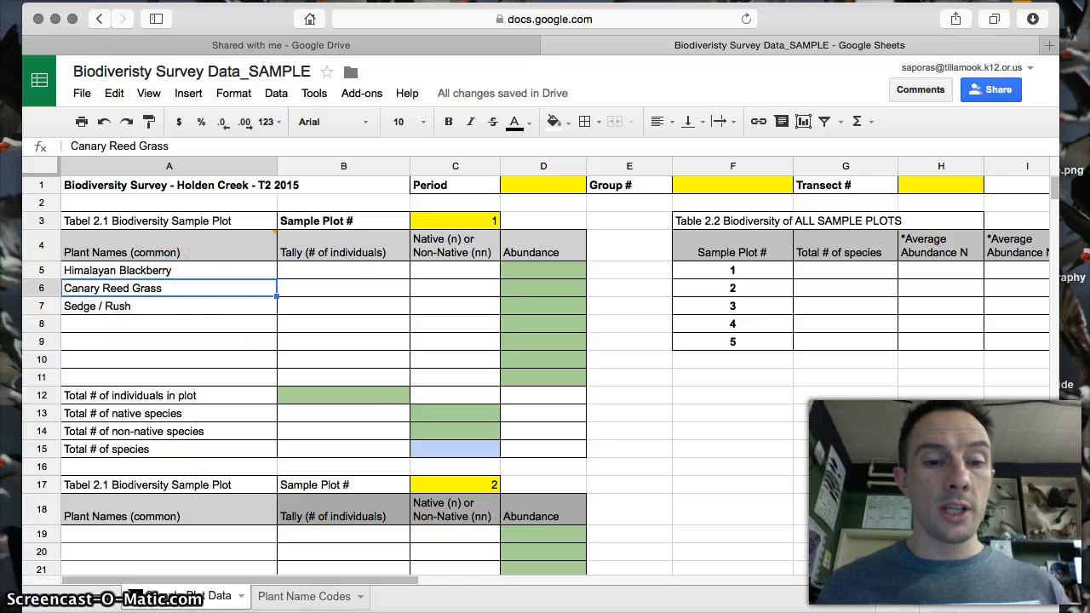
pyautogui.click(300, 597)
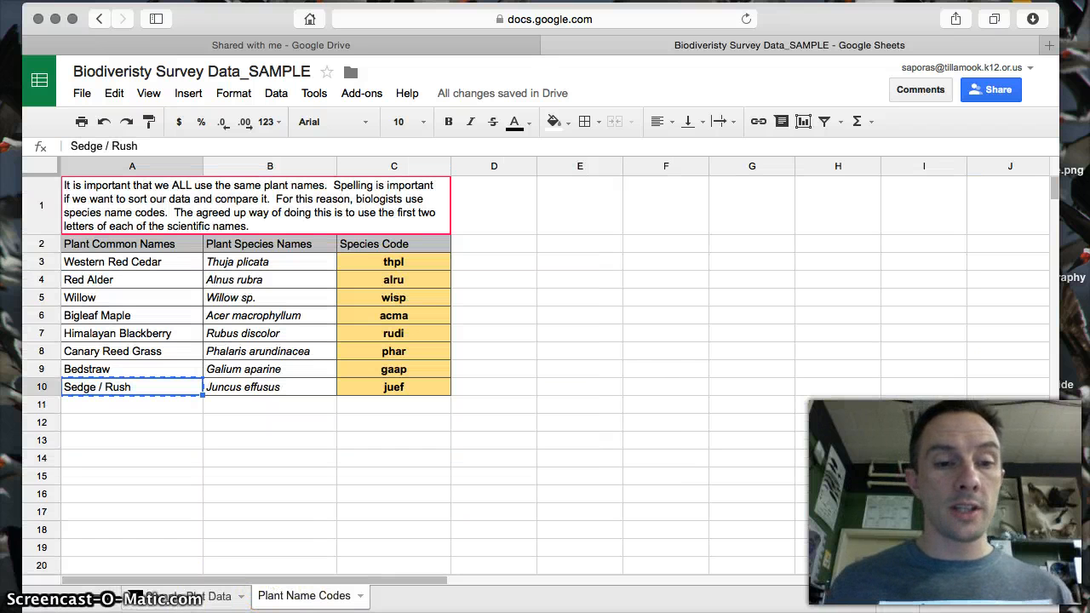
pyautogui.click(199, 599)
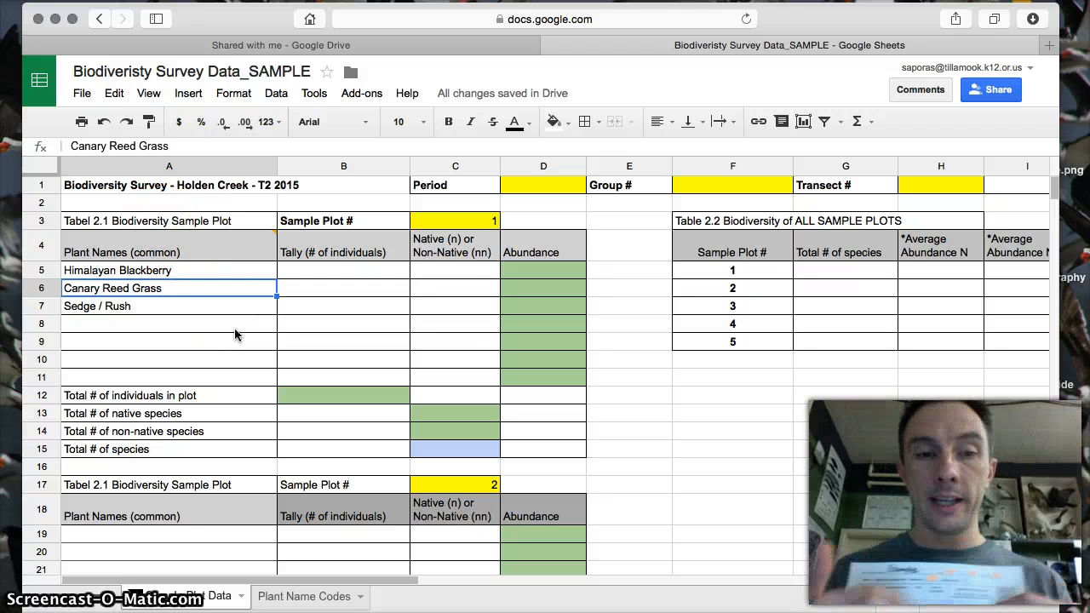
pyautogui.click(370, 271)
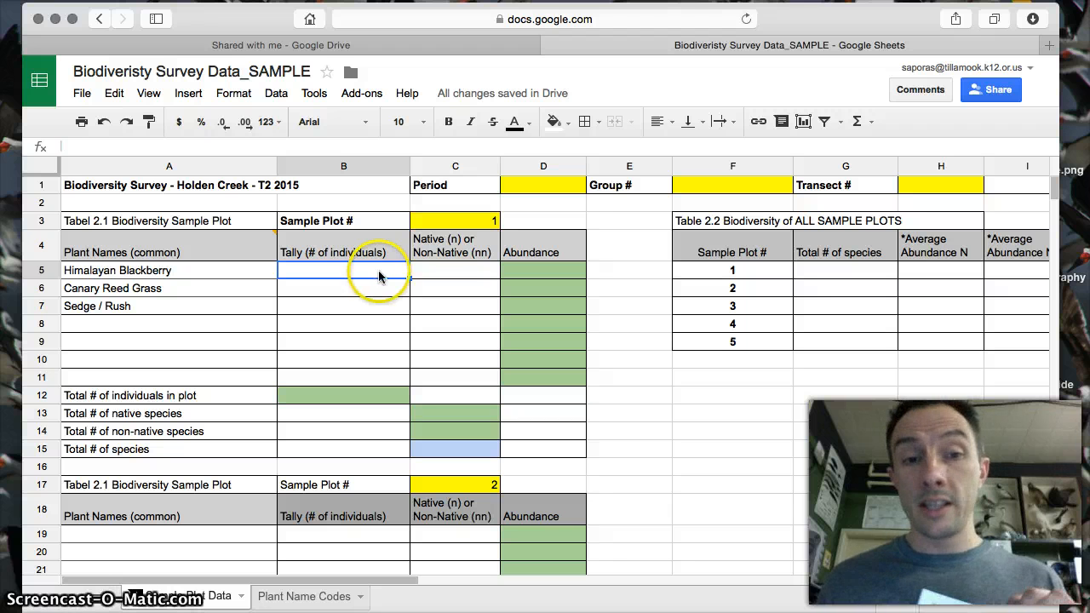
pyautogui.click(379, 288)
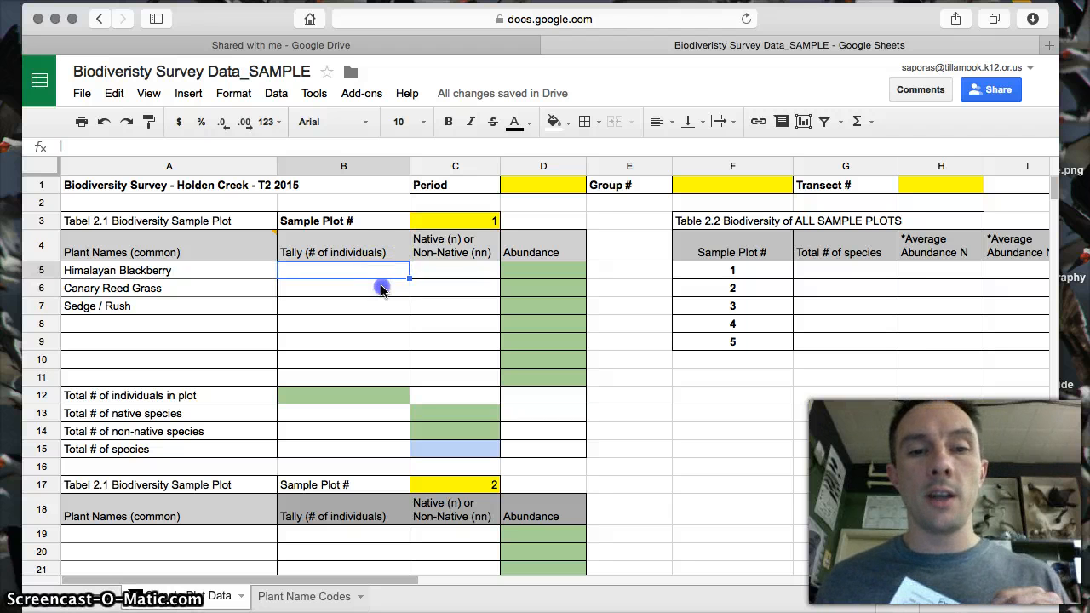
pyautogui.click(384, 303)
pyautogui.click(385, 287)
pyautogui.click(386, 272)
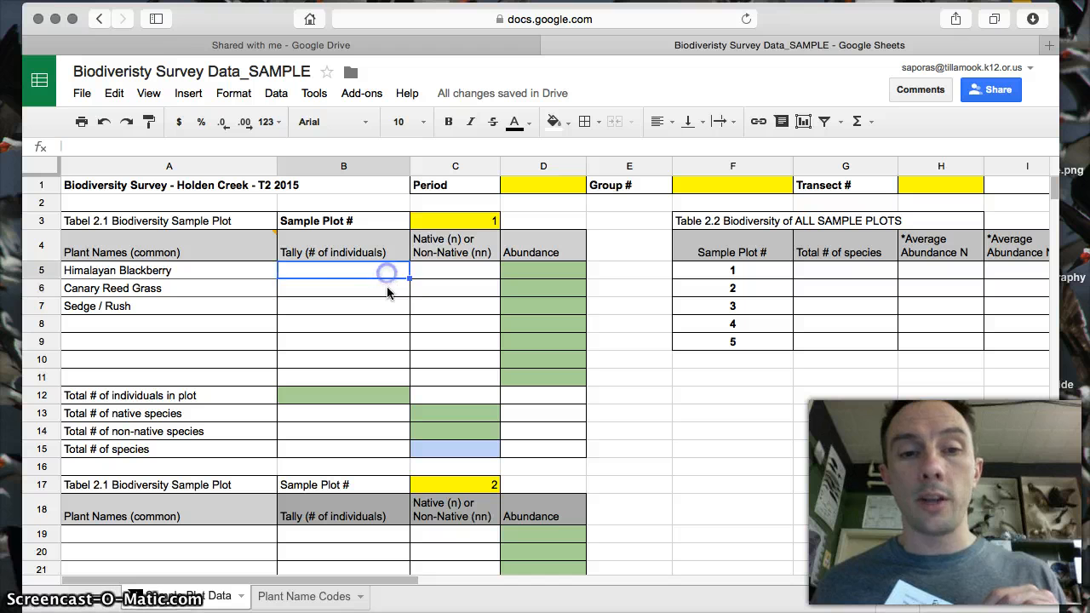
pyautogui.click(386, 290)
pyautogui.click(390, 303)
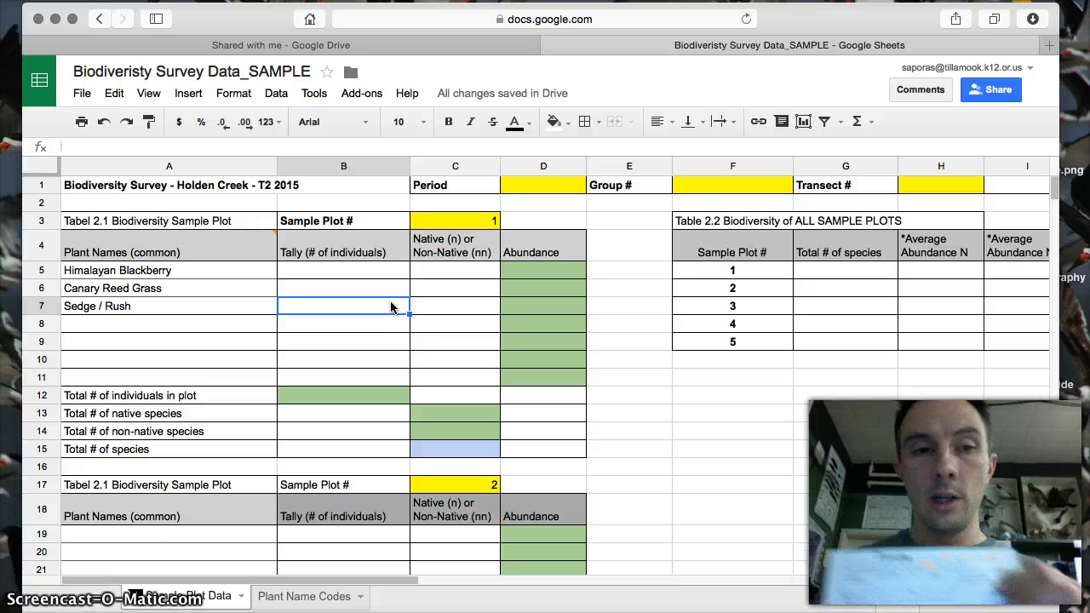
# - Enter the sample plot 1 tallies: 5 for Himalayan Blackberry, 400 for Canary Reed Grass and 10 for Sedge / Rush
pyautogui.click(384, 273)
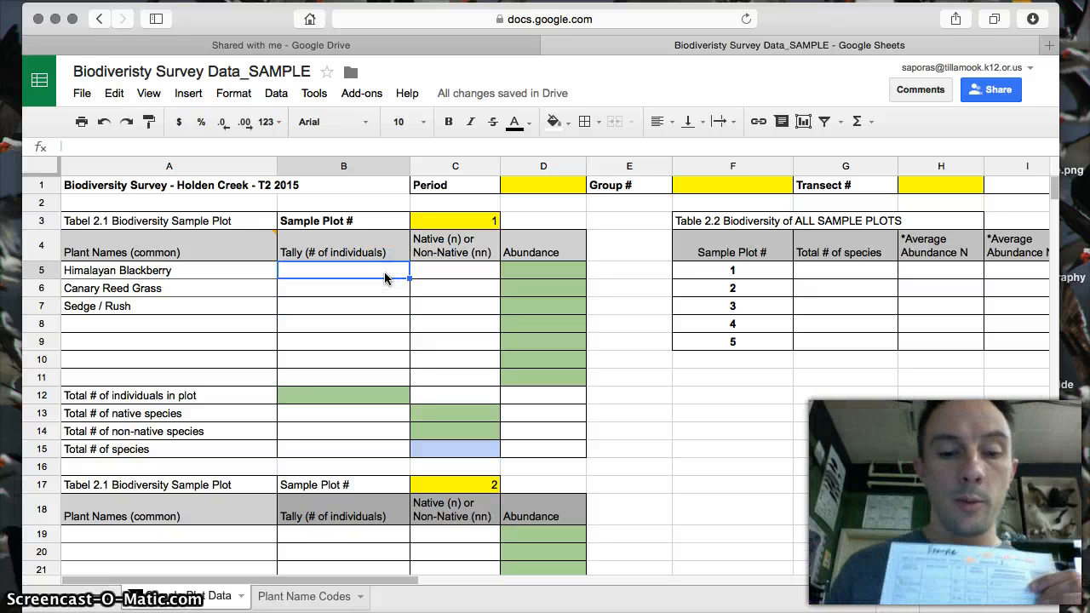
pyautogui.write('5')
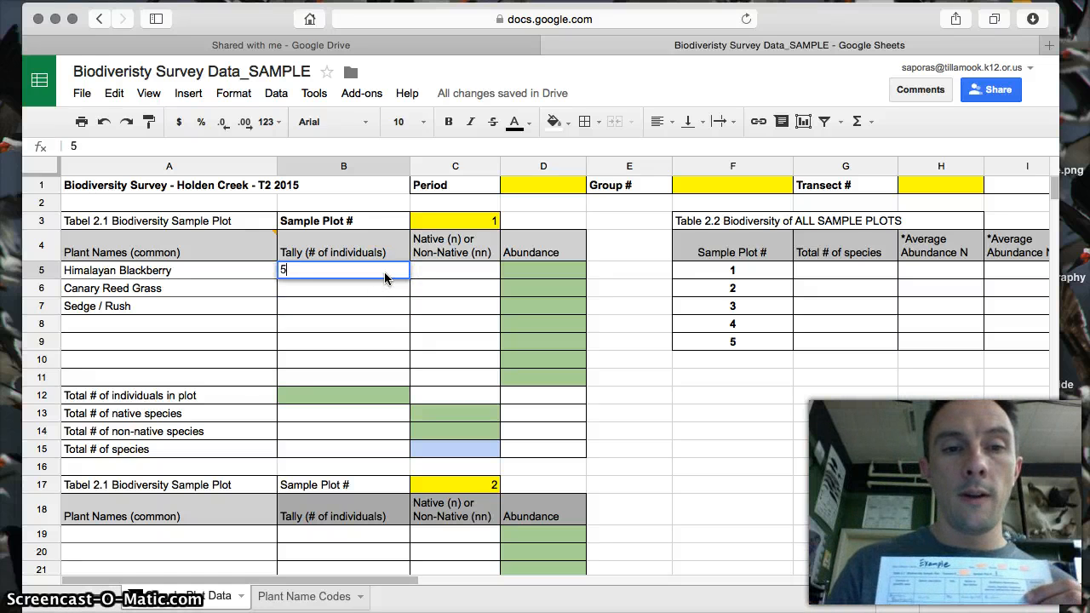
pyautogui.press('Return')
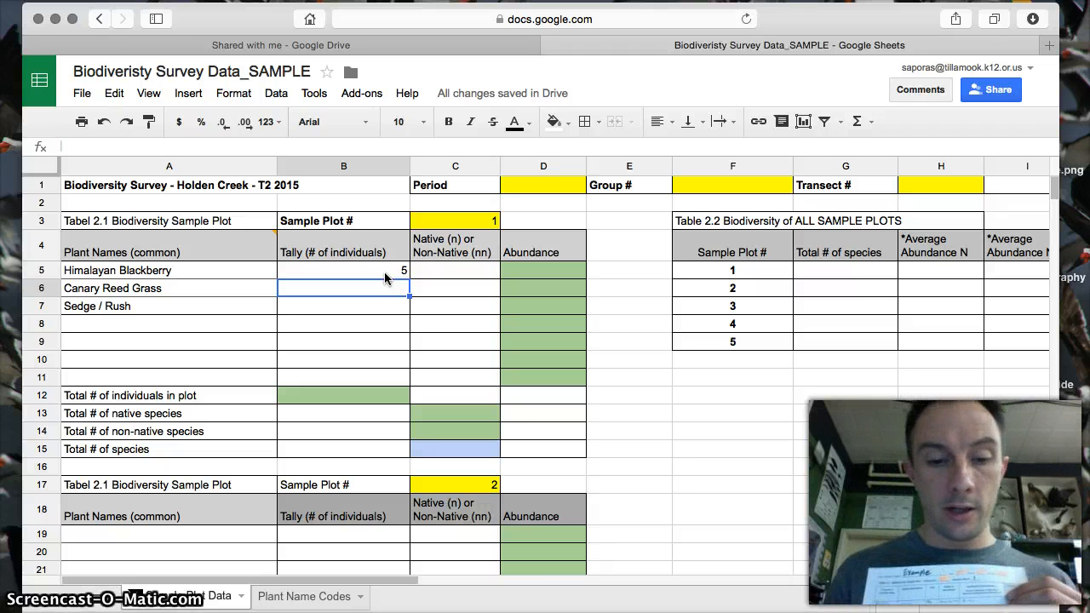
pyautogui.write('400')
pyautogui.press('Return')
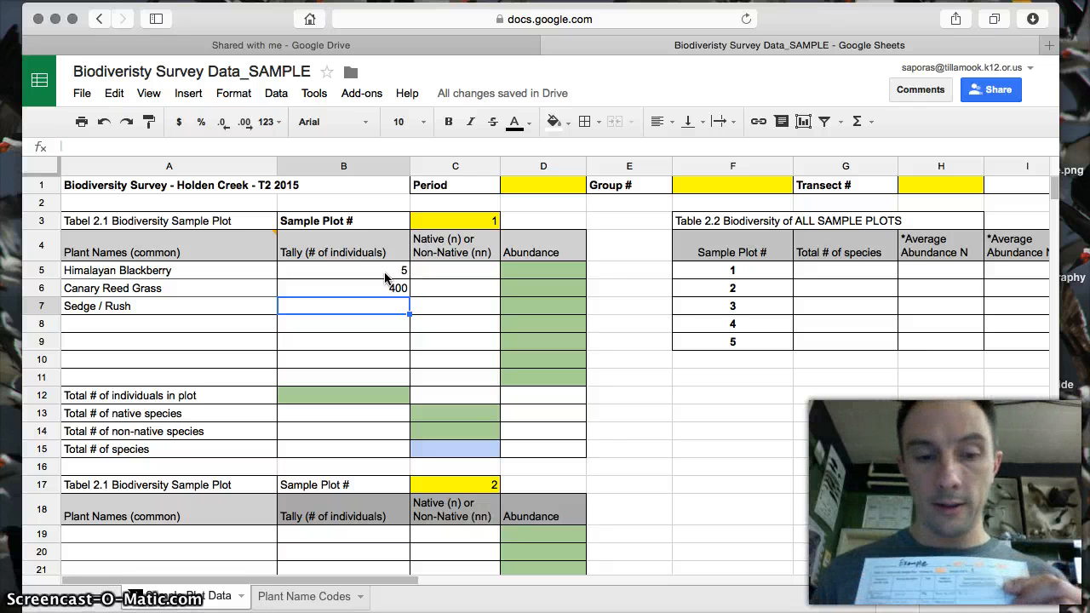
pyautogui.write('10')
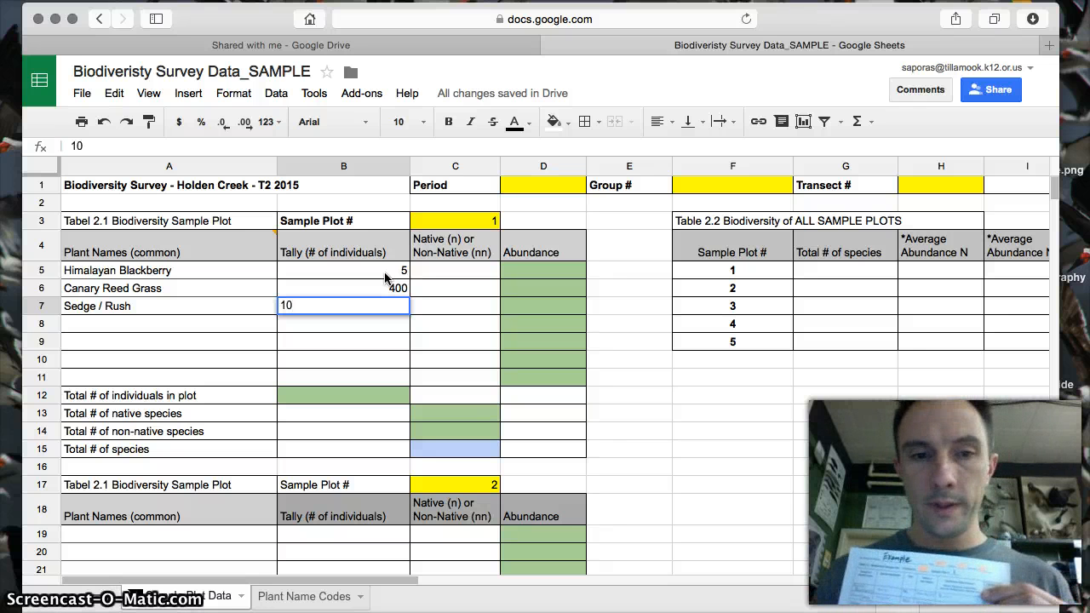
pyautogui.press('Return')
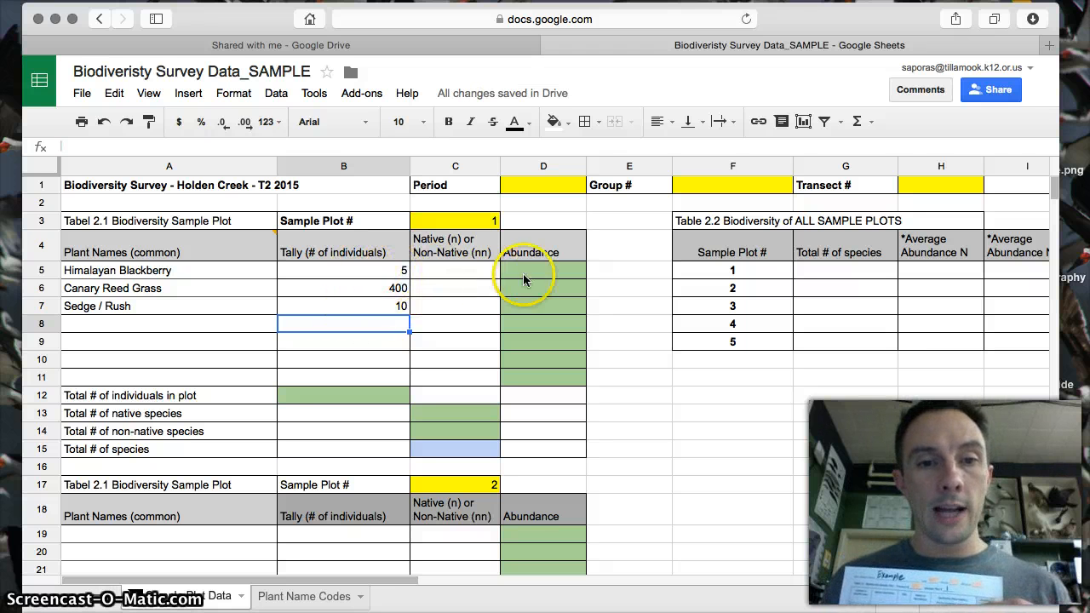
# - Mark Himalayan Blackberry and Canary Reed Grass as nn and Sedge / Rush as n in the Native or Non-Native column
pyautogui.click(457, 270)
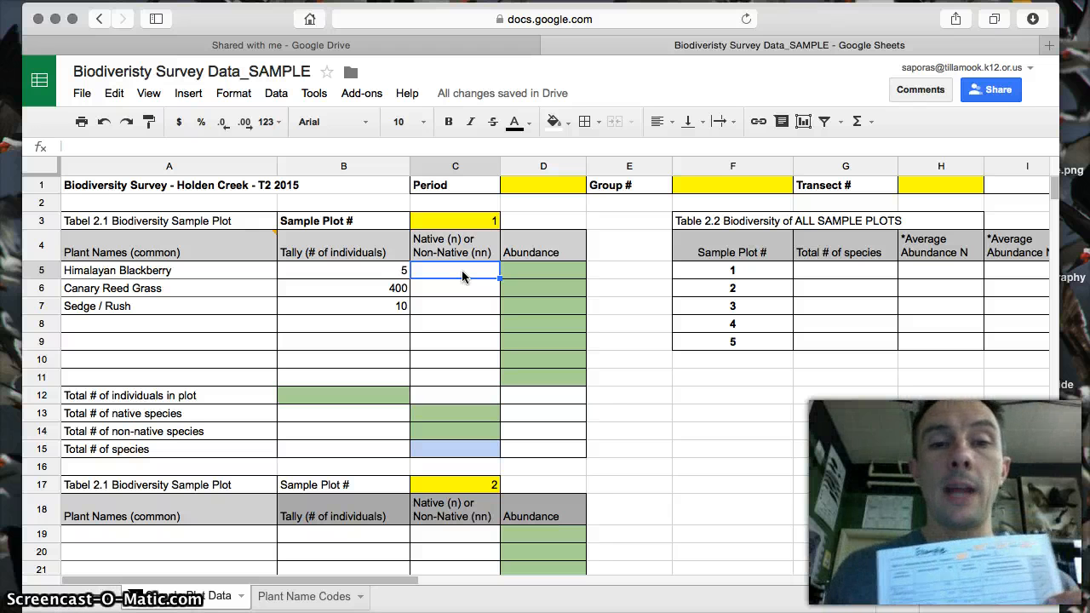
pyautogui.click(467, 274)
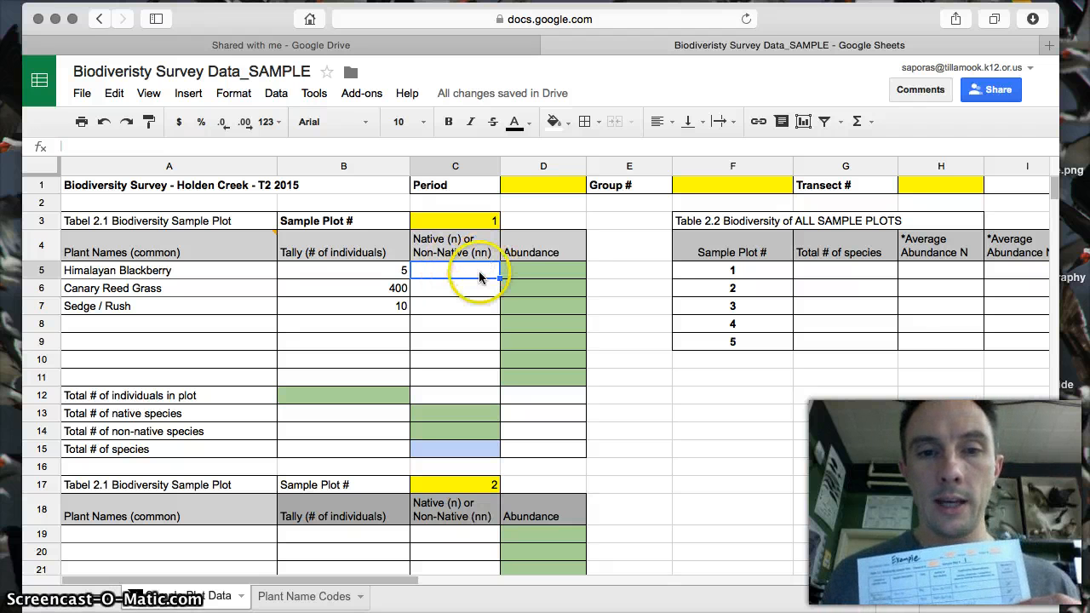
pyautogui.write('nn')
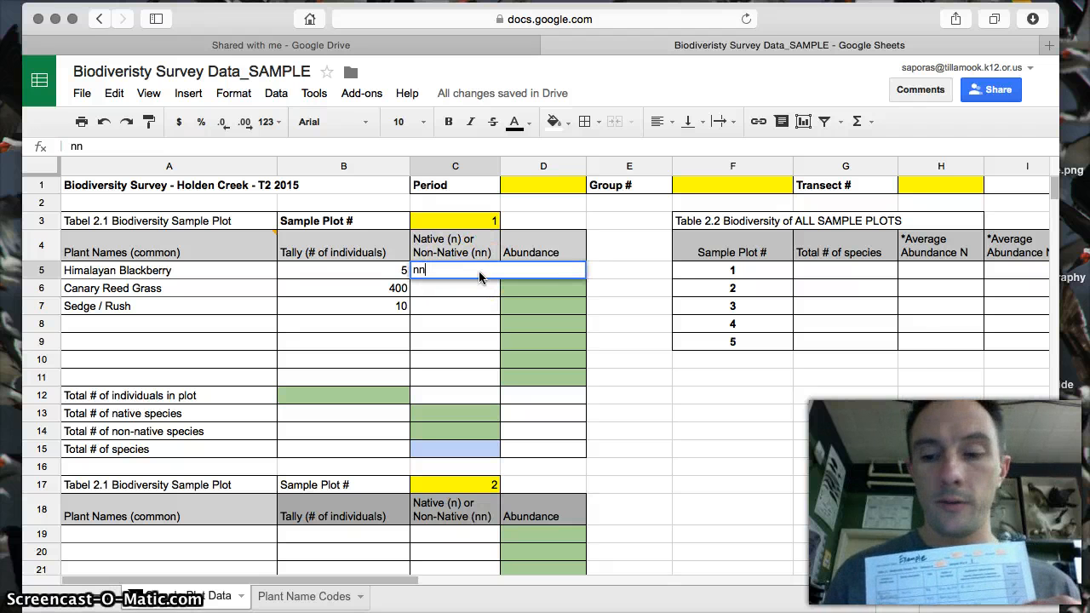
pyautogui.press('Return')
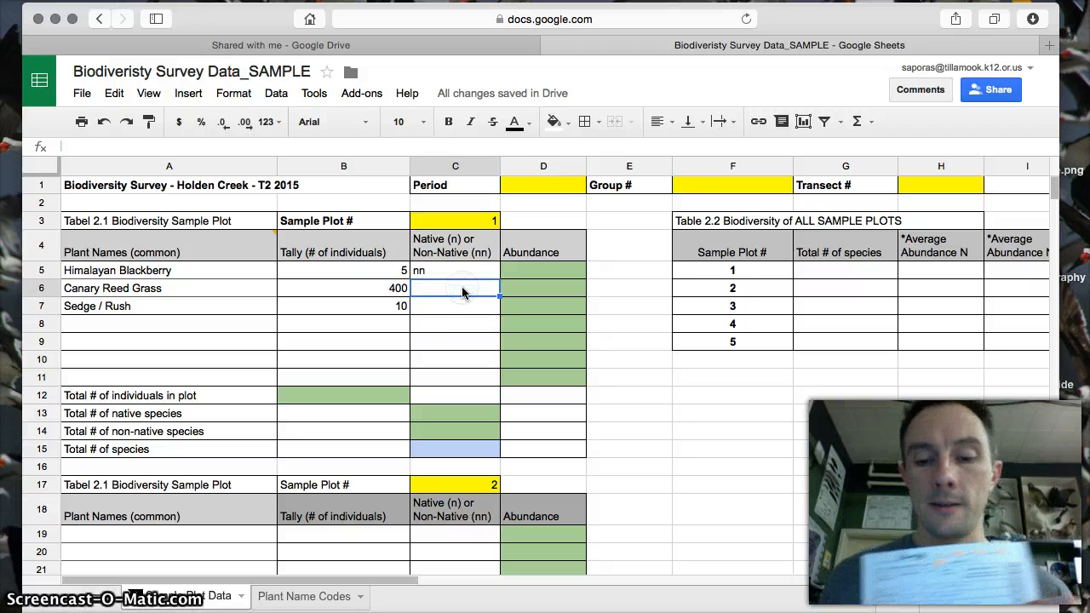
pyautogui.write('nn')
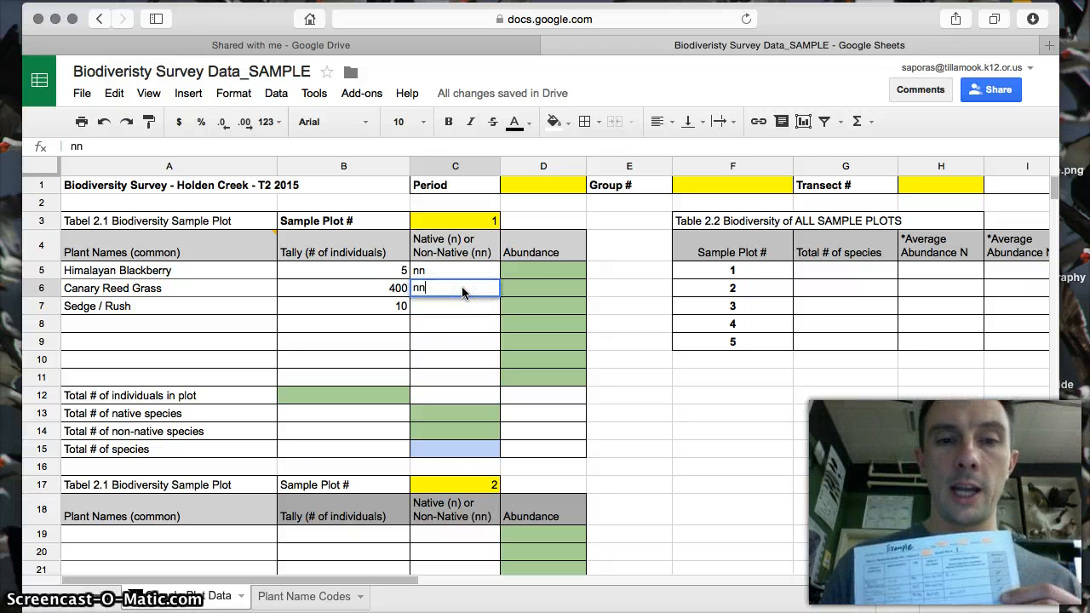
pyautogui.press('Return')
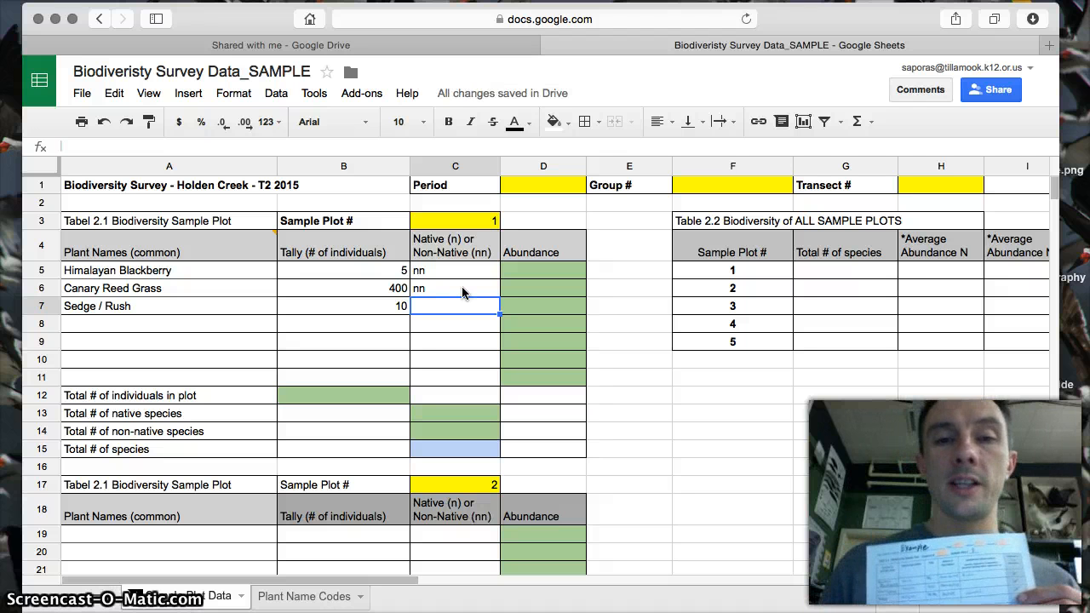
pyautogui.write('n')
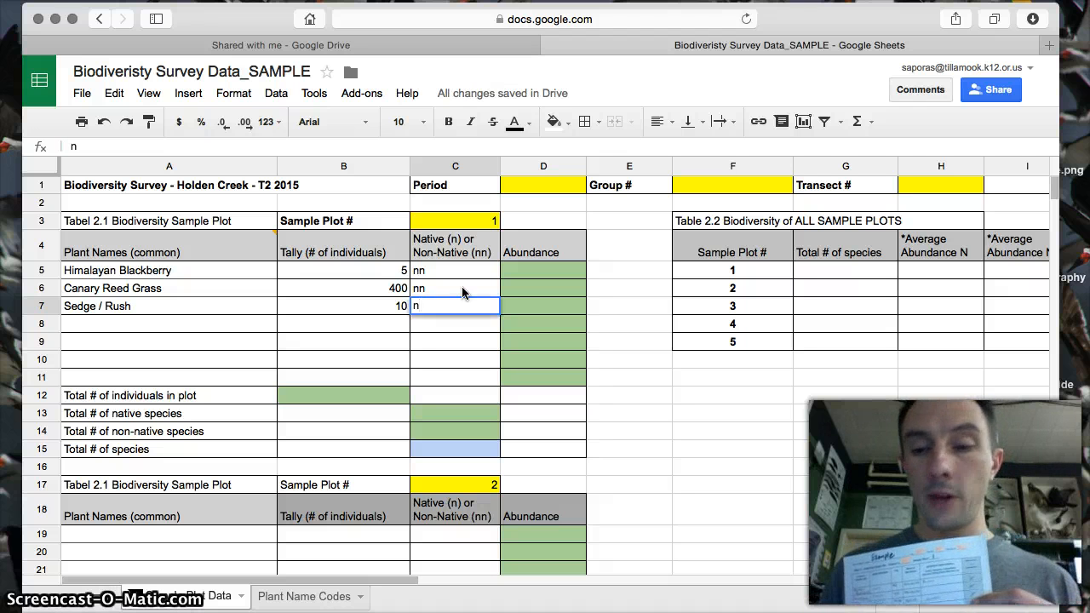
pyautogui.press('Return')
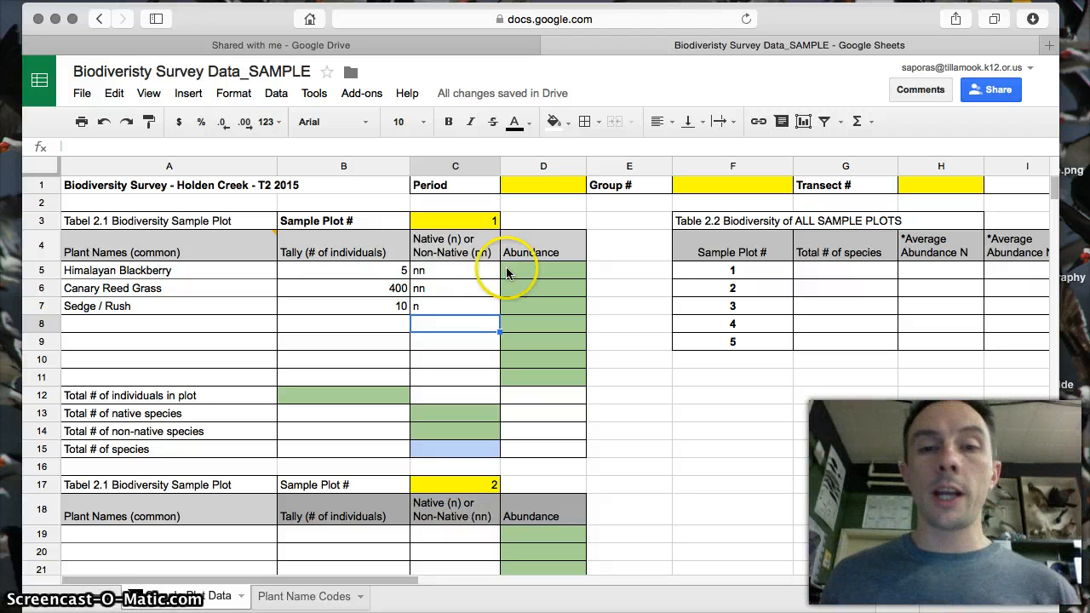
# - Examine the green Abundance cells and the species and individuals total cells of sample plot 1
pyautogui.moveTo(535, 270); pyautogui.dragTo(554, 364)
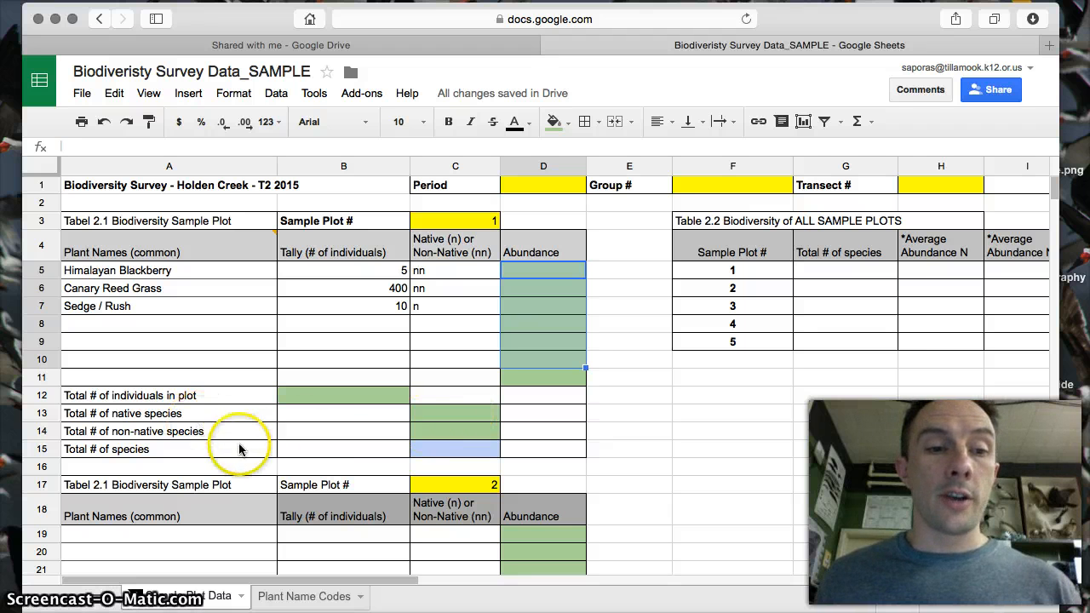
pyautogui.click(440, 429)
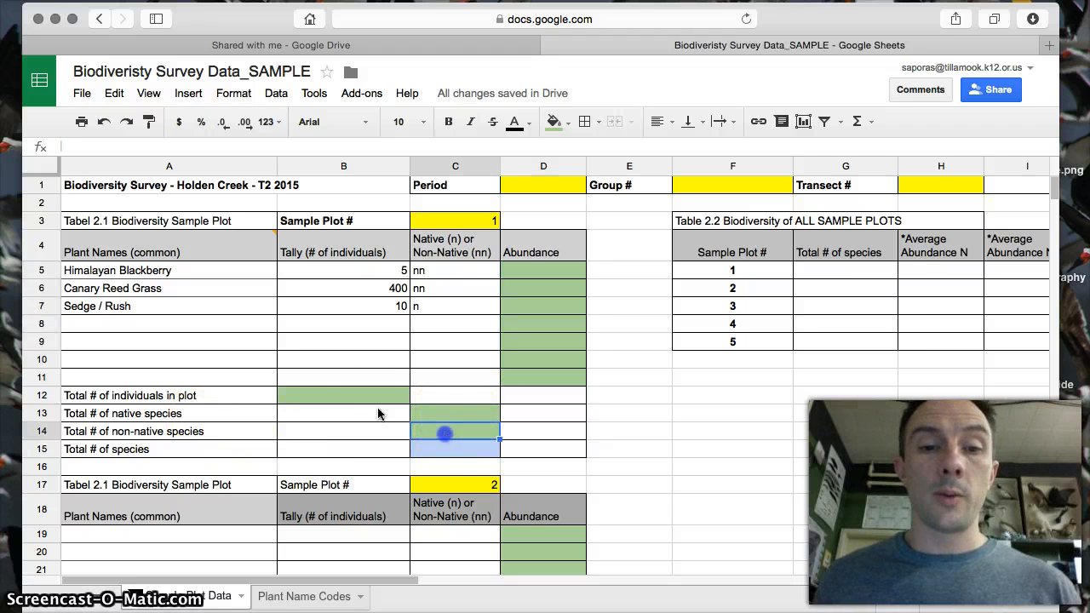
pyautogui.click(374, 400)
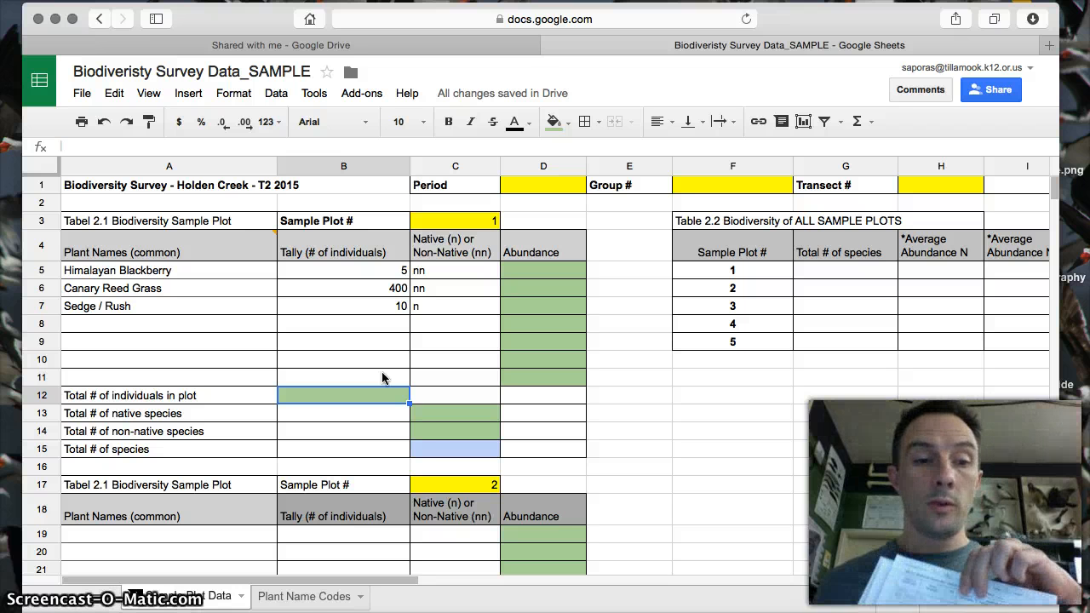
# - Examine the sample plot 2 table, including its plot number, plant name, tally and native or non-native cells
pyautogui.click(472, 484)
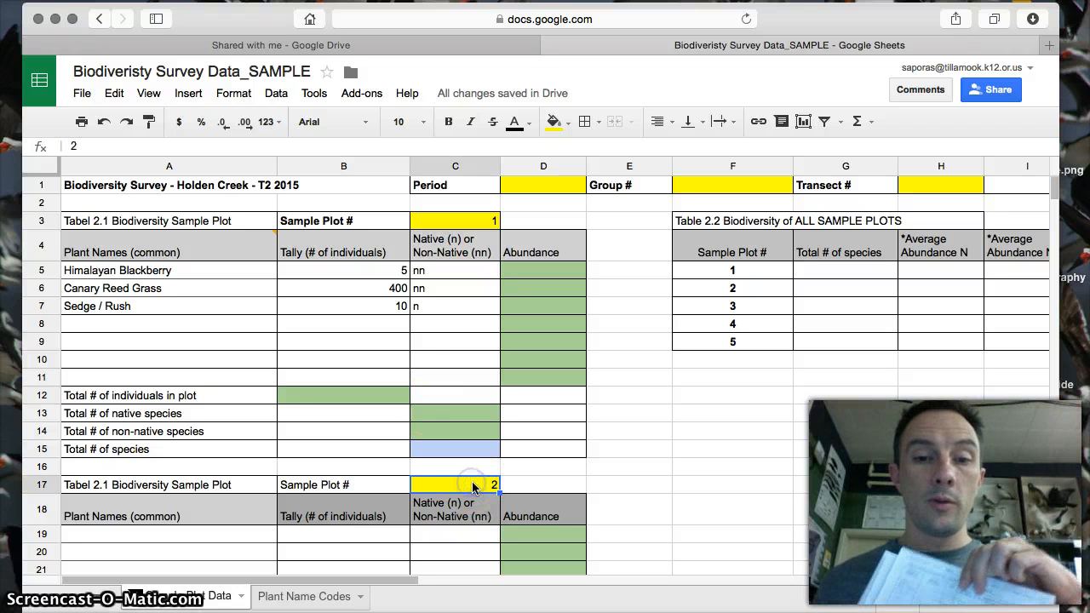
pyautogui.click(619, 487)
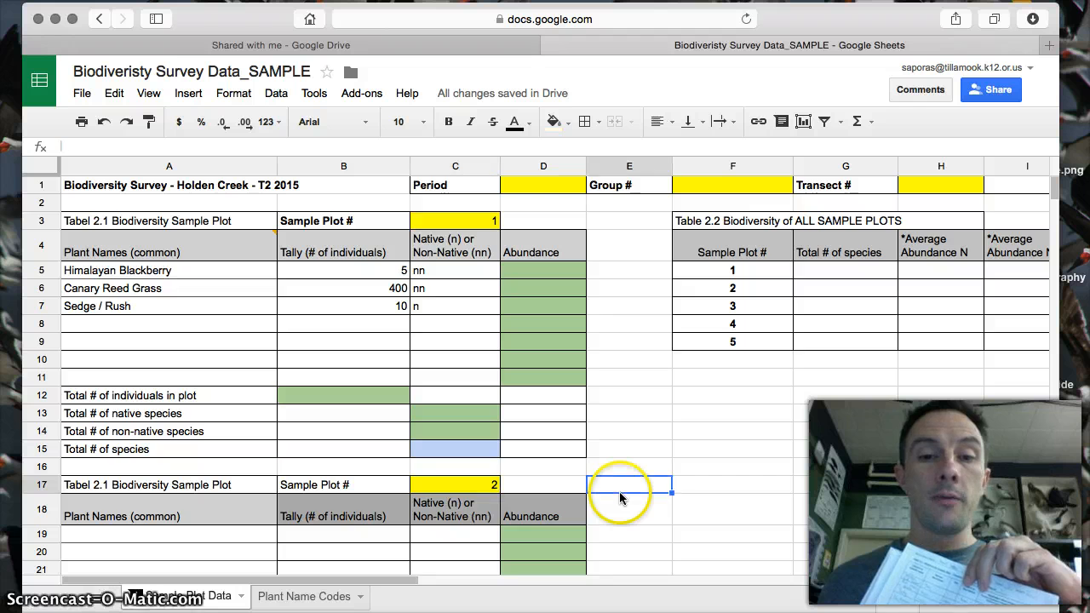
pyautogui.scroll(-3, 618, 492)
pyautogui.scroll(-6, 616, 491)
pyautogui.scroll(2, 617, 492)
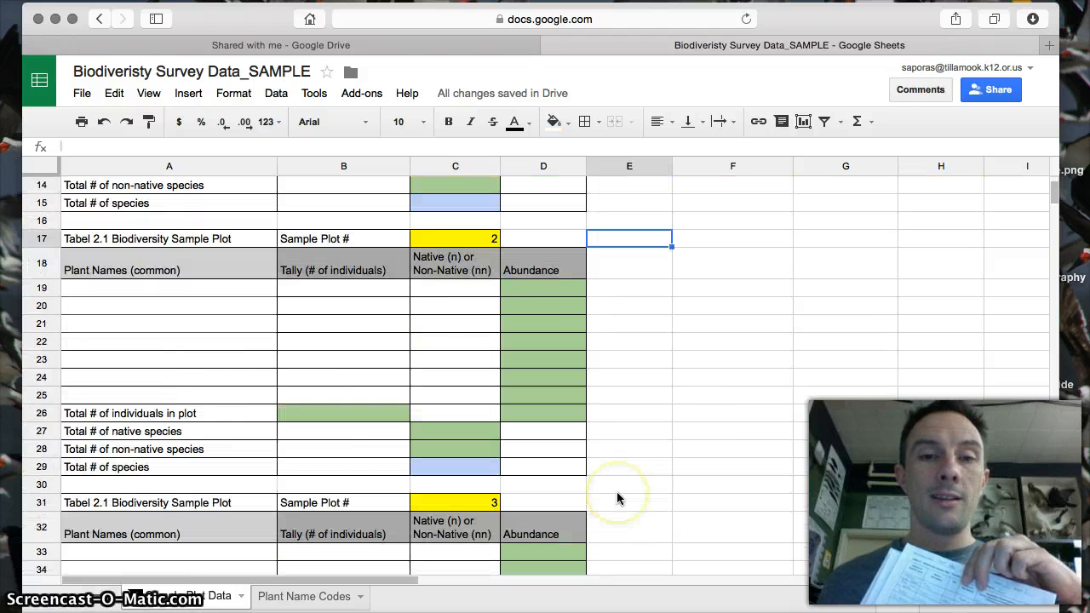
pyautogui.click(457, 242)
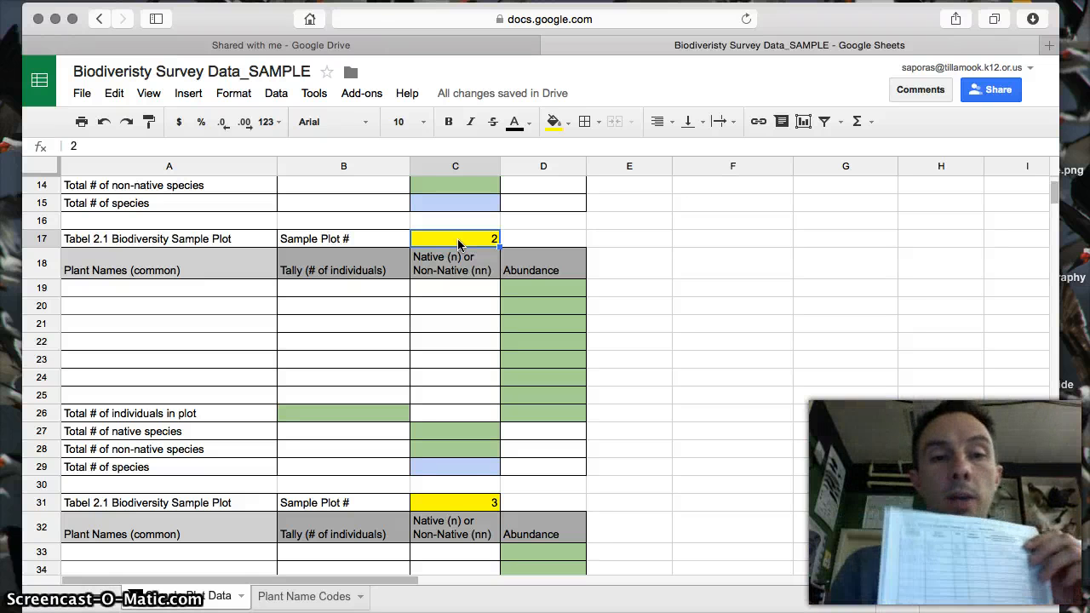
pyautogui.click(221, 273)
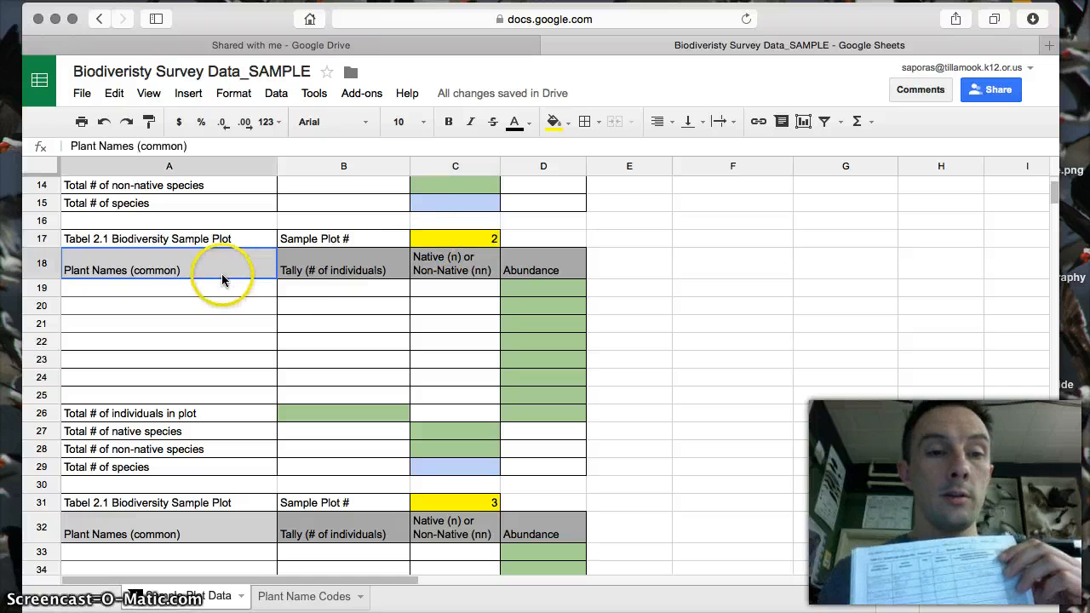
pyautogui.click(359, 287)
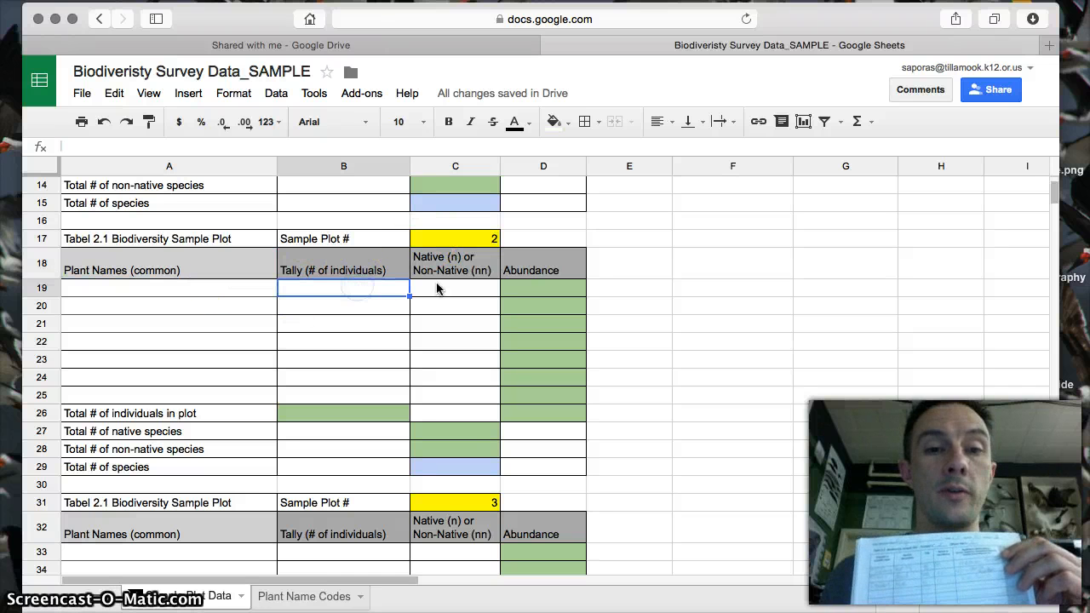
pyautogui.click(452, 286)
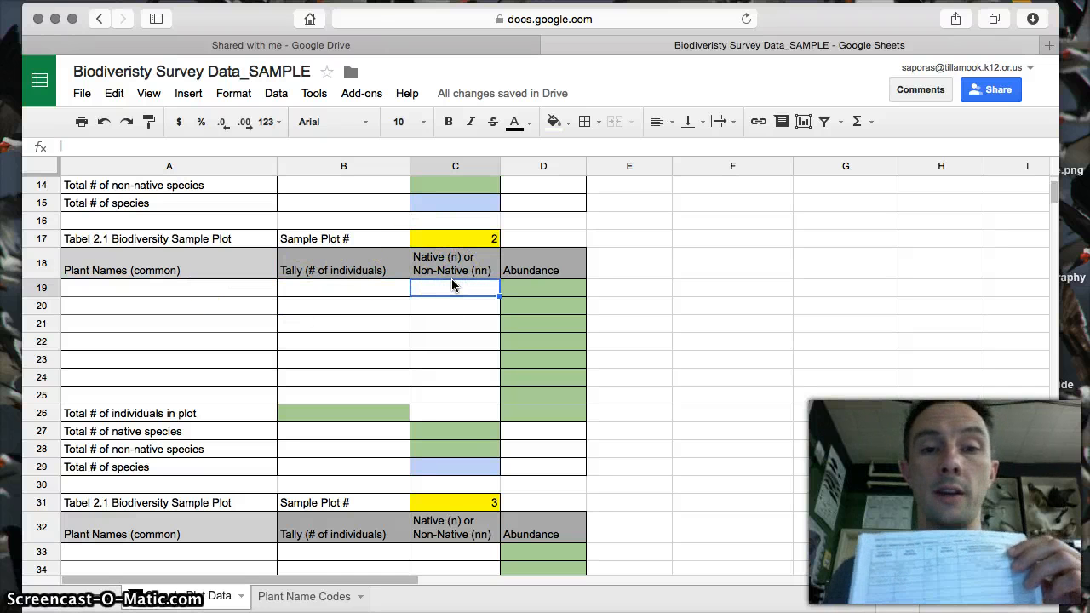